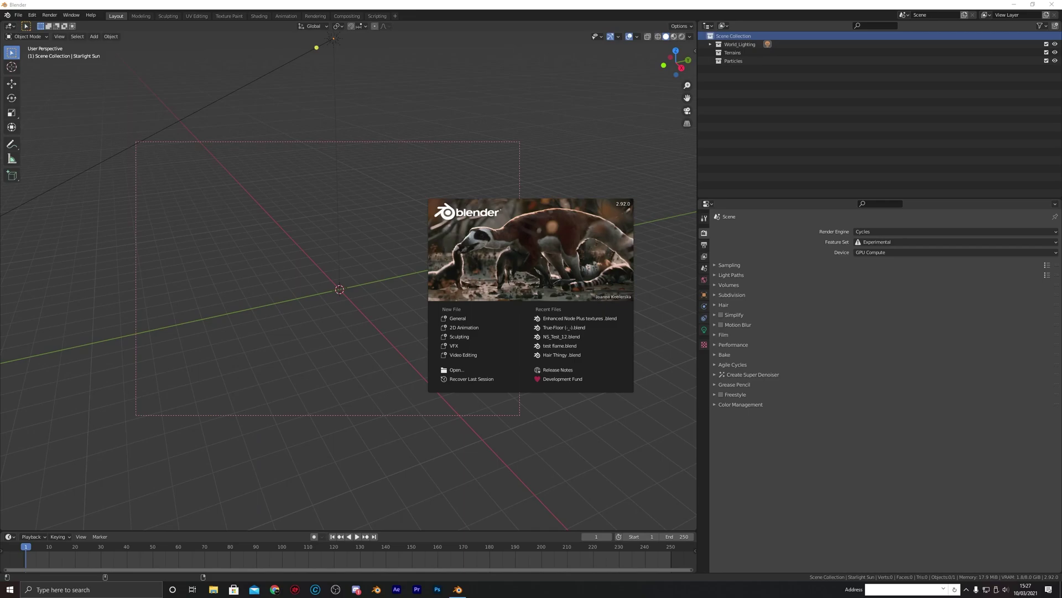
Dismiss the splash screen, switch the Properties area to the NodeScapes editor, and widen it.
{"action": "left_click", "coordinate": [343, 245]}
{"action": "left_click", "coordinate": [706, 204]}
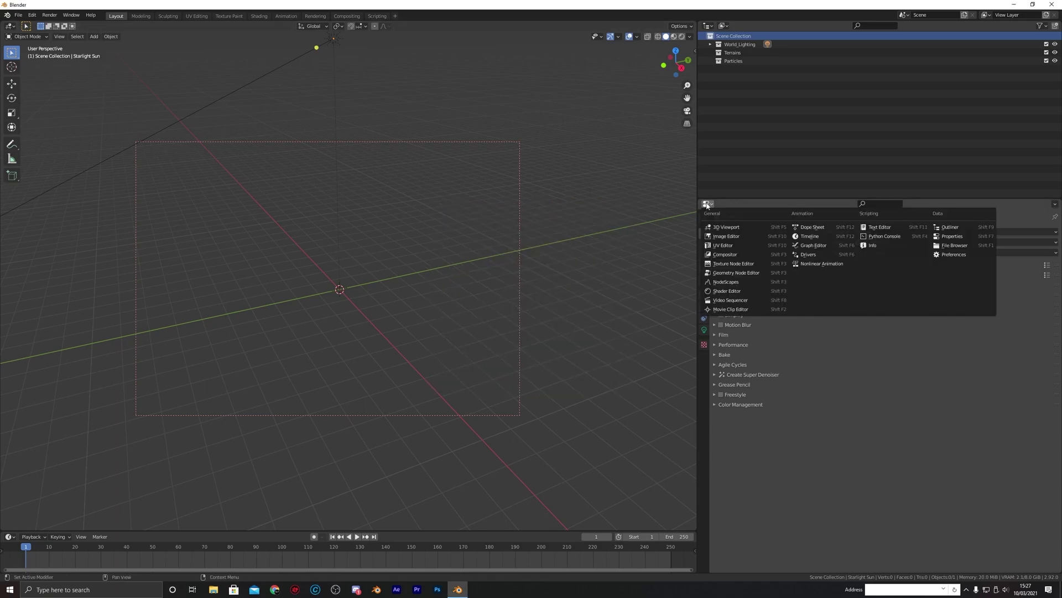
{"action": "left_click", "coordinate": [725, 281]}
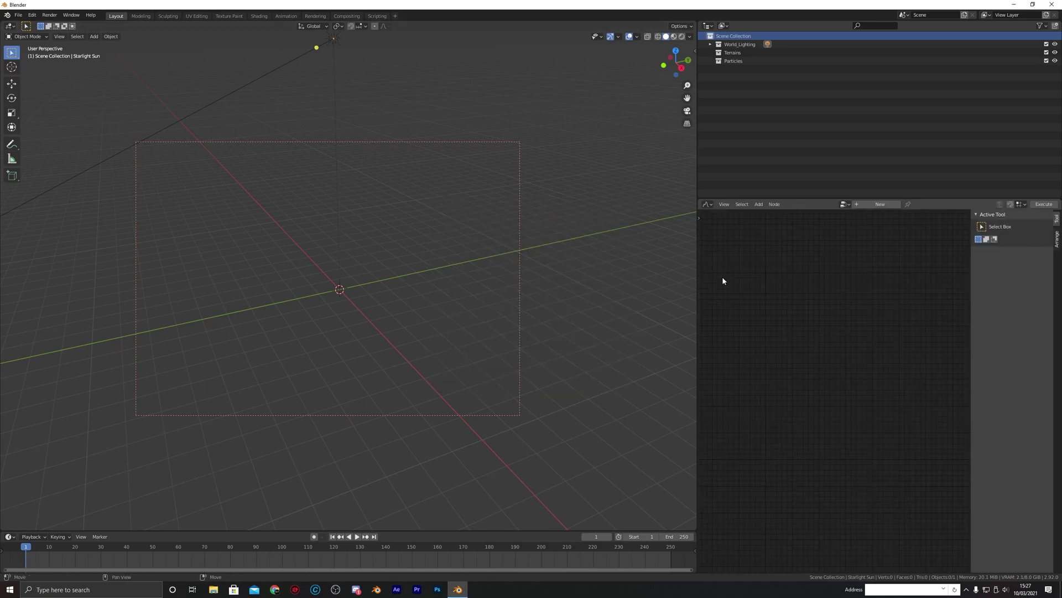
{"action": "left_click_drag", "start_coordinate": [695, 235], "coordinate": [517, 230]}
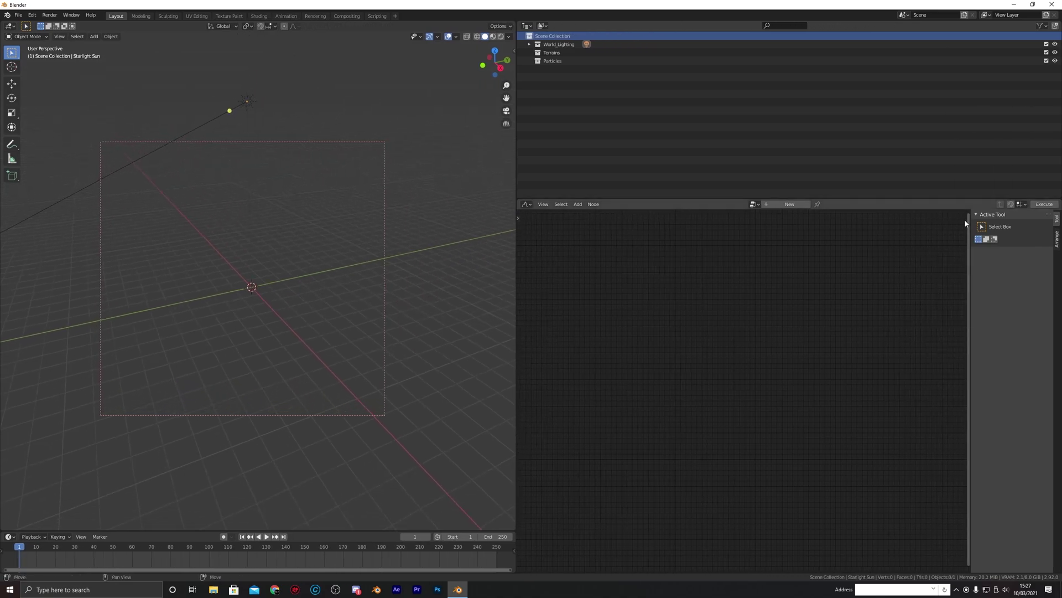
Create a new NodeScapes node tree and refresh the add-on's preset and snippet lists.
{"action": "left_click", "coordinate": [791, 204]}
{"action": "left_click", "coordinate": [1053, 284]}
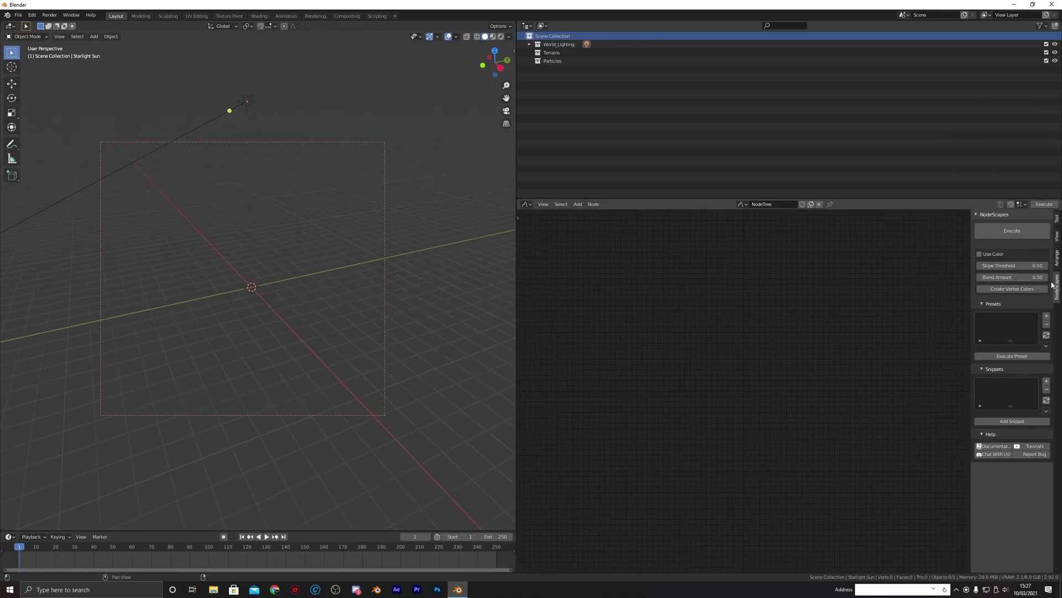
{"action": "left_click", "coordinate": [1046, 335]}
{"action": "left_click", "coordinate": [1046, 415]}
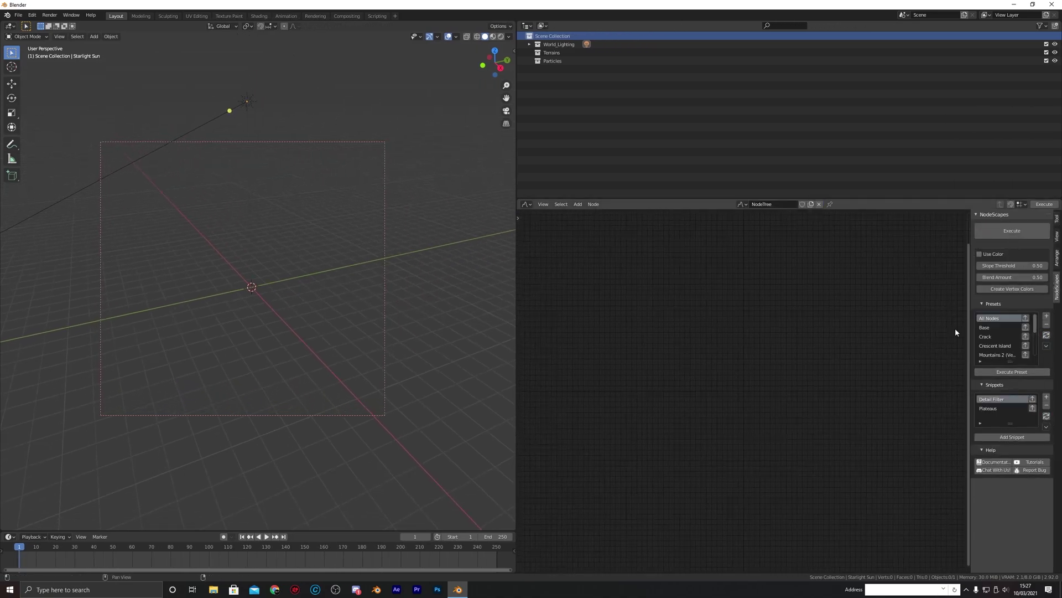
Execute the Base terrain preset and set the Object node's SubD Level to 100.
{"action": "left_click_drag", "start_coordinate": [967, 314], "coordinate": [911, 313]}
{"action": "left_click", "coordinate": [935, 327]}
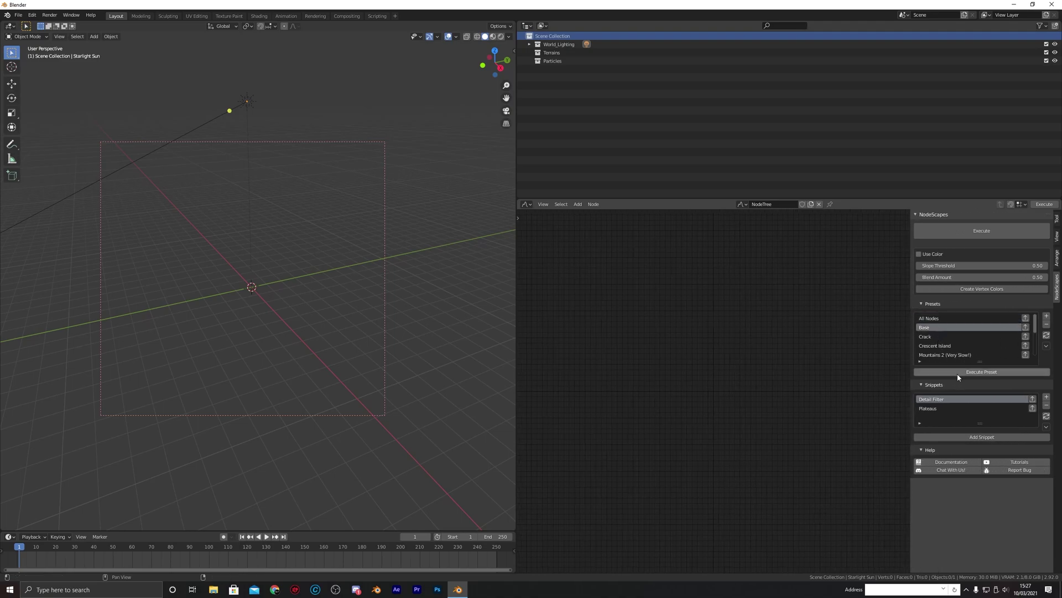
{"action": "left_click", "coordinate": [958, 373]}
{"action": "scroll", "coordinate": [712, 346], "scroll_direction": "up", "scroll_amount": 5}
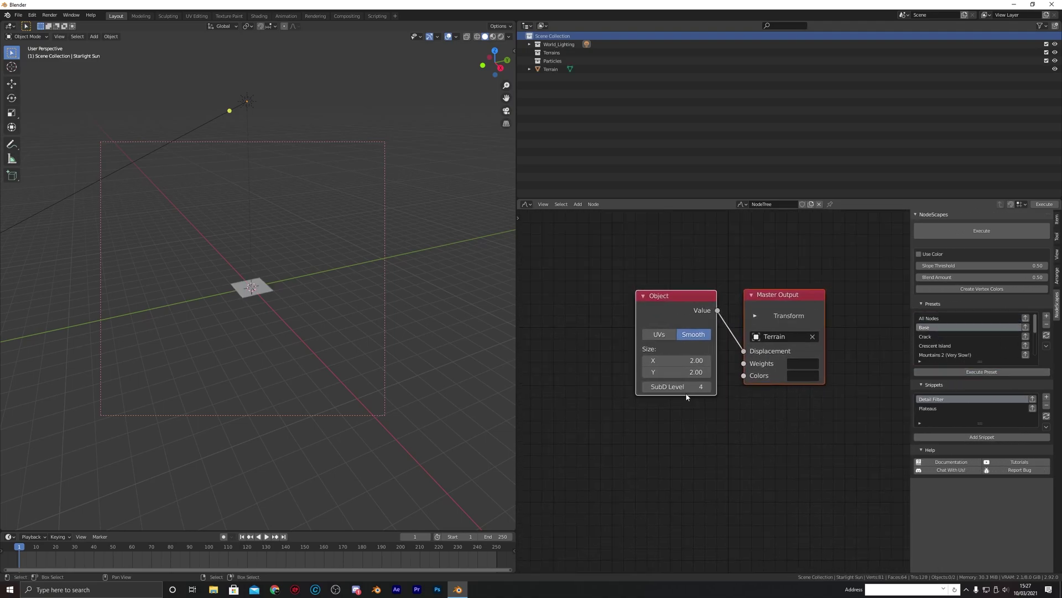
{"action": "left_click", "coordinate": [681, 391]}
{"action": "type", "text": "100"}
{"action": "key", "text": "Return"}
Spread the Object and Master Output nodes apart, and insert a widened Hetero Terrain noise node between them.
{"action": "scroll", "coordinate": [704, 401], "scroll_direction": "down", "scroll_amount": 4}
{"action": "middle_click_drag", "start_coordinate": [697, 289], "coordinate": [682, 311]}
{"action": "left_click_drag", "start_coordinate": [660, 332], "coordinate": [578, 331]}
{"action": "left_click_drag", "start_coordinate": [646, 328], "coordinate": [895, 326]}
{"action": "key", "text": "shift+a"}
{"action": "mouse_move", "coordinate": [714, 328]}
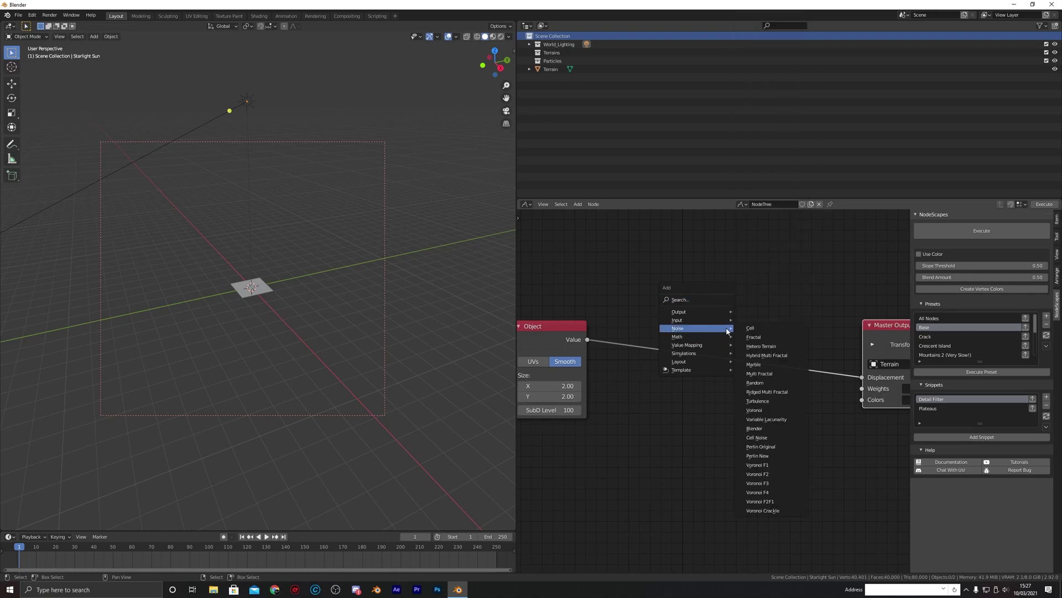
{"action": "left_click", "coordinate": [784, 350]}
{"action": "left_click", "coordinate": [749, 372]}
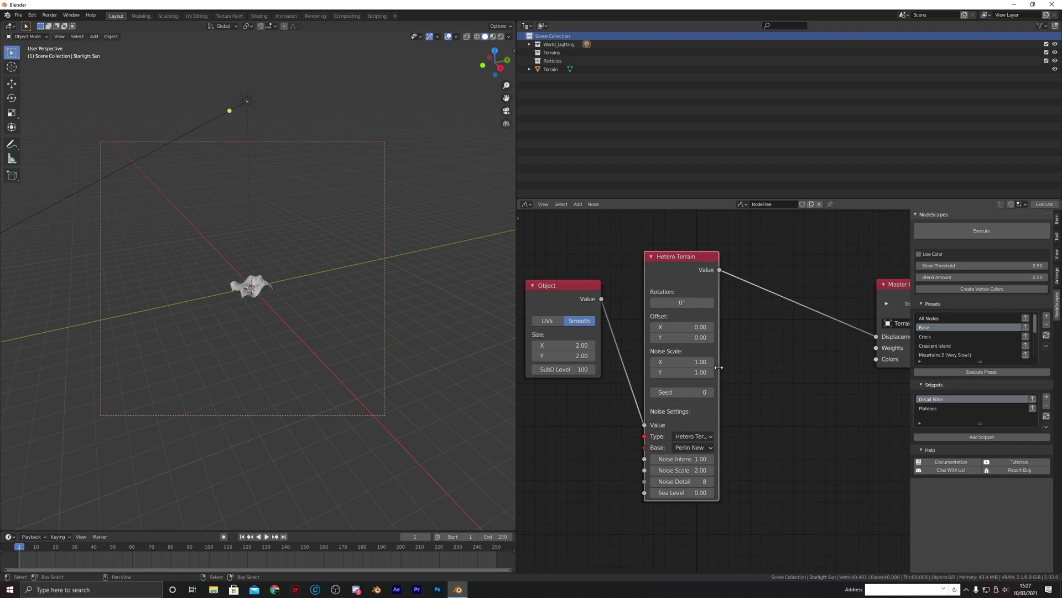
{"action": "left_click_drag", "start_coordinate": [720, 366], "coordinate": [758, 363]}
Set the Object node's terrain size to 4 in X and 4 in Y.
{"action": "middle_click_drag", "start_coordinate": [158, 276], "coordinate": [322, 301]}
{"action": "scroll", "coordinate": [322, 301], "scroll_direction": "up", "scroll_amount": 5}
{"action": "scroll", "coordinate": [323, 302], "scroll_direction": "up", "scroll_amount": 2}
{"action": "middle_click_drag", "start_coordinate": [567, 297], "coordinate": [690, 281]}
{"action": "left_click", "coordinate": [680, 329]}
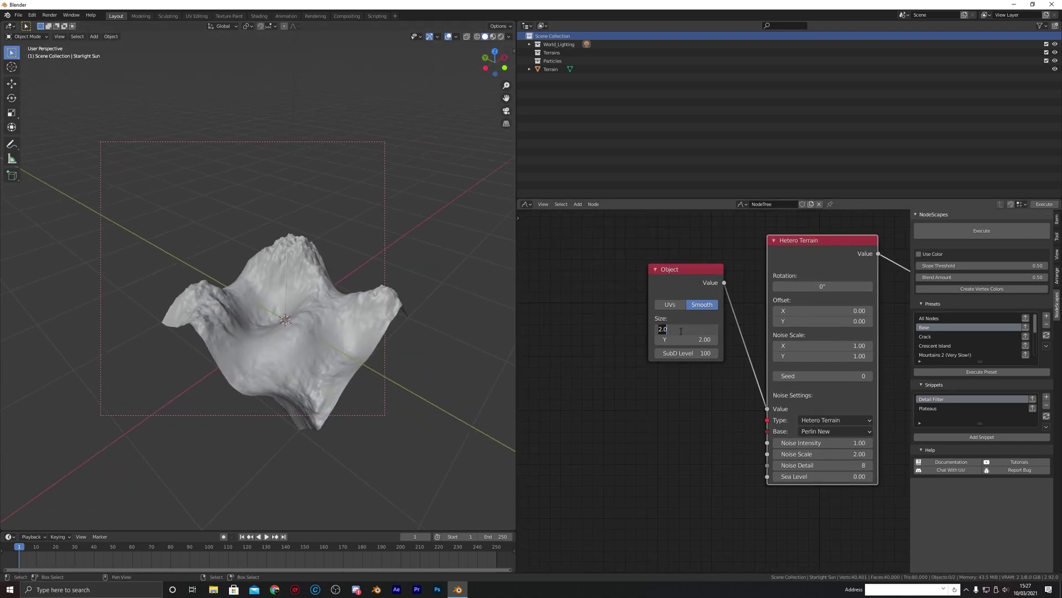
{"action": "type", "text": "4"}
{"action": "key", "text": "Tab"}
{"action": "type", "text": "4"}
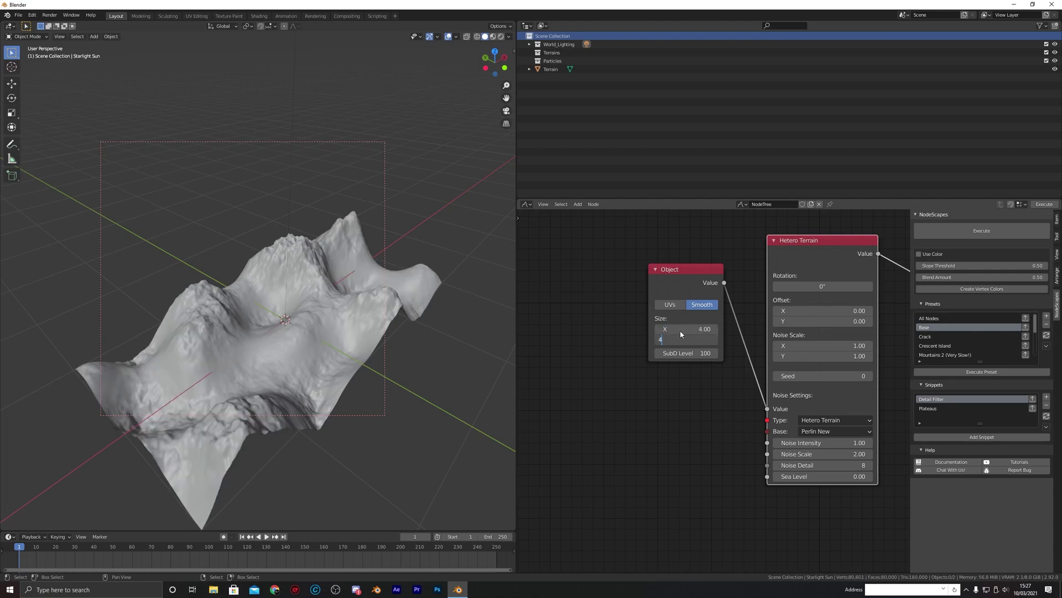
{"action": "key", "text": "Return"}
{"action": "scroll", "coordinate": [338, 321], "scroll_direction": "down", "scroll_amount": 3}
{"action": "middle_click_drag", "start_coordinate": [366, 316], "coordinate": [319, 311]}
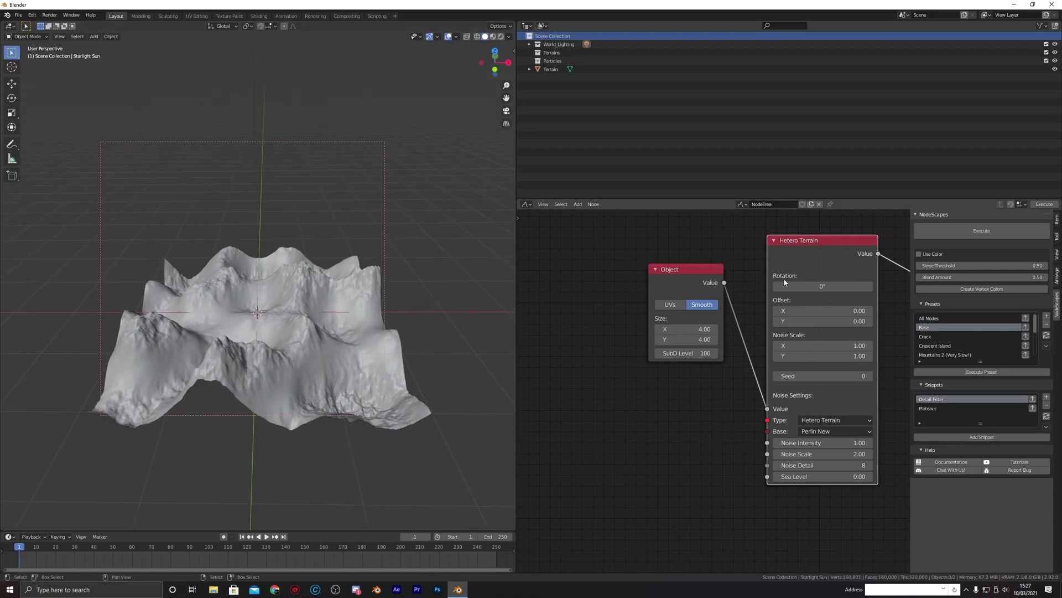
Insert a Remap 0-1 value mapping node between the Hetero Terrain and Master Output nodes.
{"action": "middle_click_drag", "start_coordinate": [885, 266], "coordinate": [705, 289]}
{"action": "key", "text": "shift+a"}
{"action": "mouse_move", "coordinate": [761, 264]}
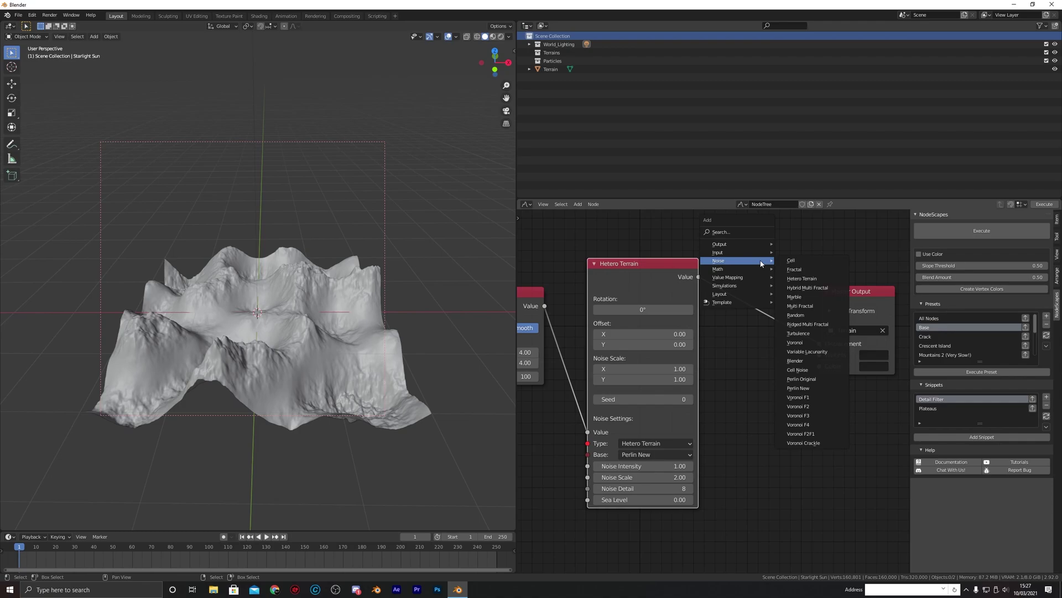
{"action": "mouse_move", "coordinate": [744, 280]}
{"action": "left_click", "coordinate": [799, 304]}
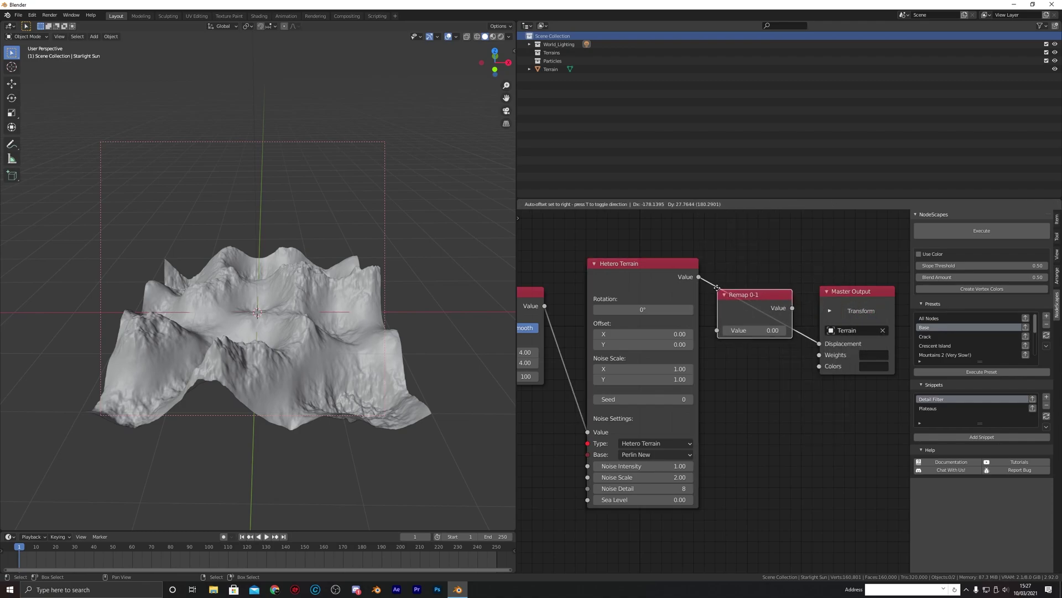
{"action": "left_click", "coordinate": [801, 265]}
Insert an Edge Fade node between Remap 0-1 and Master Output, and set its Radius to about 1.67.
{"action": "middle_click_drag", "start_coordinate": [801, 265], "coordinate": [686, 279]}
{"action": "key", "text": "shift+a"}
{"action": "mouse_move", "coordinate": [746, 253]}
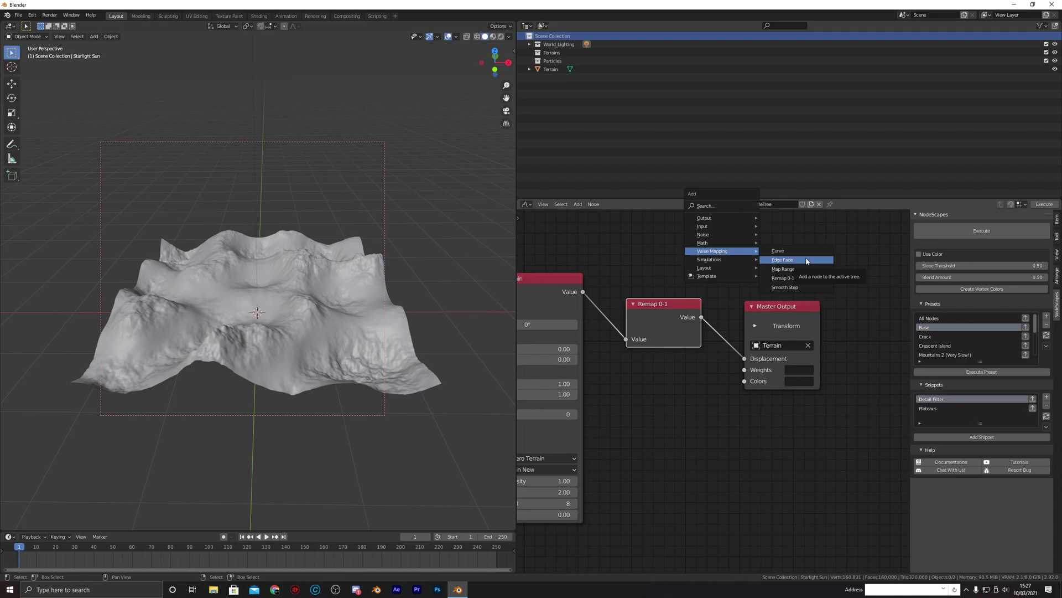
{"action": "left_click", "coordinate": [807, 261]}
{"action": "left_click", "coordinate": [753, 266]}
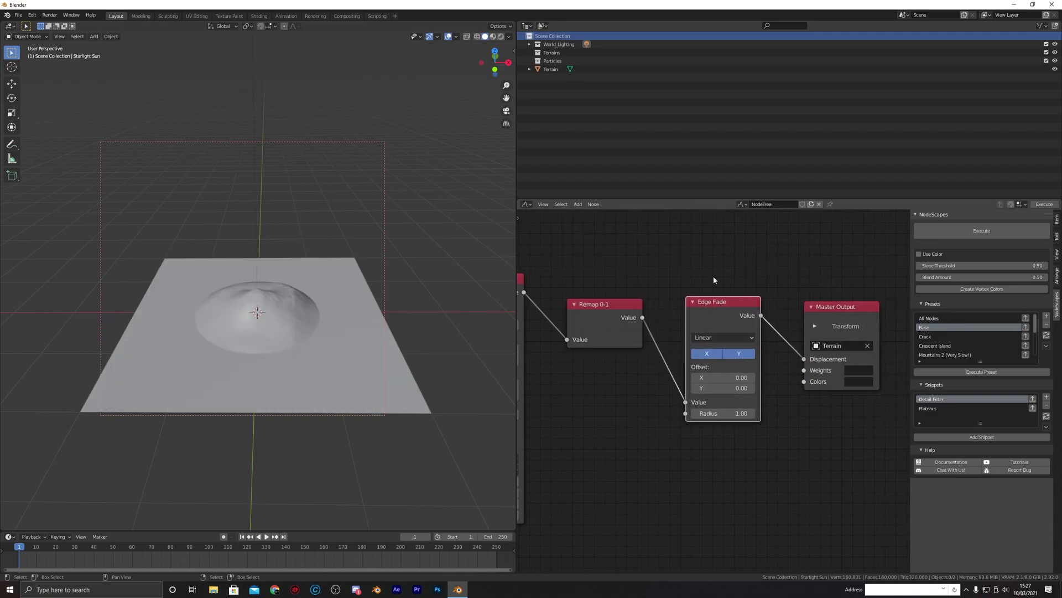
{"action": "scroll", "coordinate": [714, 280], "scroll_direction": "up", "scroll_amount": 1}
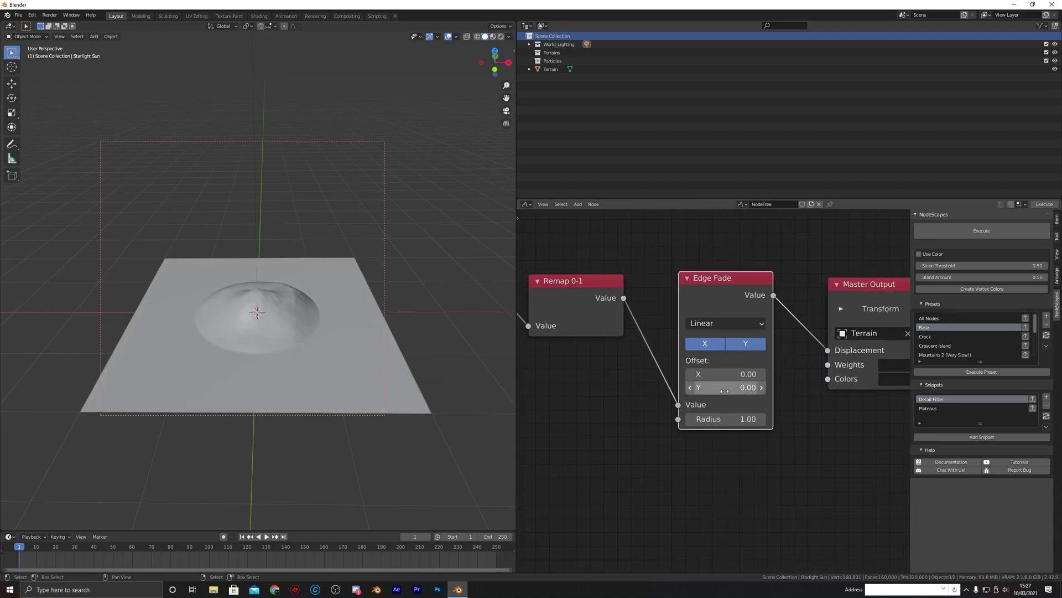
{"action": "left_click_drag", "start_coordinate": [724, 419], "coordinate": [763, 419]}
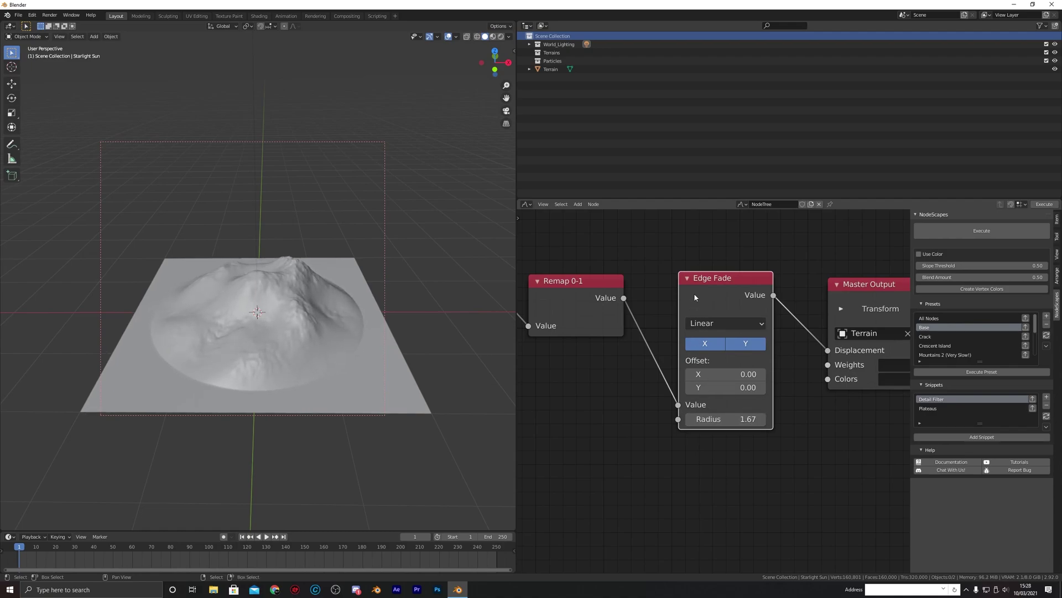
{"action": "middle_click_drag", "start_coordinate": [387, 319], "coordinate": [332, 310]}
{"action": "scroll", "coordinate": [755, 293], "scroll_direction": "down", "scroll_amount": 1}
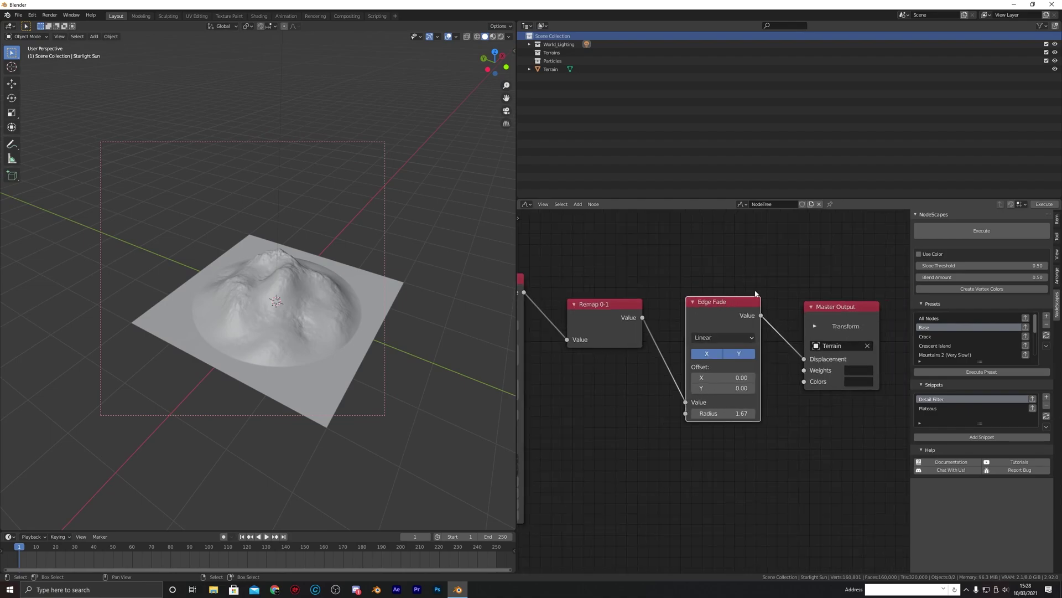
Insert a Hydraulic Erosion simulation node between the Edge Fade and Master Output nodes.
{"action": "scroll", "coordinate": [755, 293], "scroll_direction": "down", "scroll_amount": 1}
{"action": "key", "text": "shift+a"}
{"action": "mouse_move", "coordinate": [706, 303]}
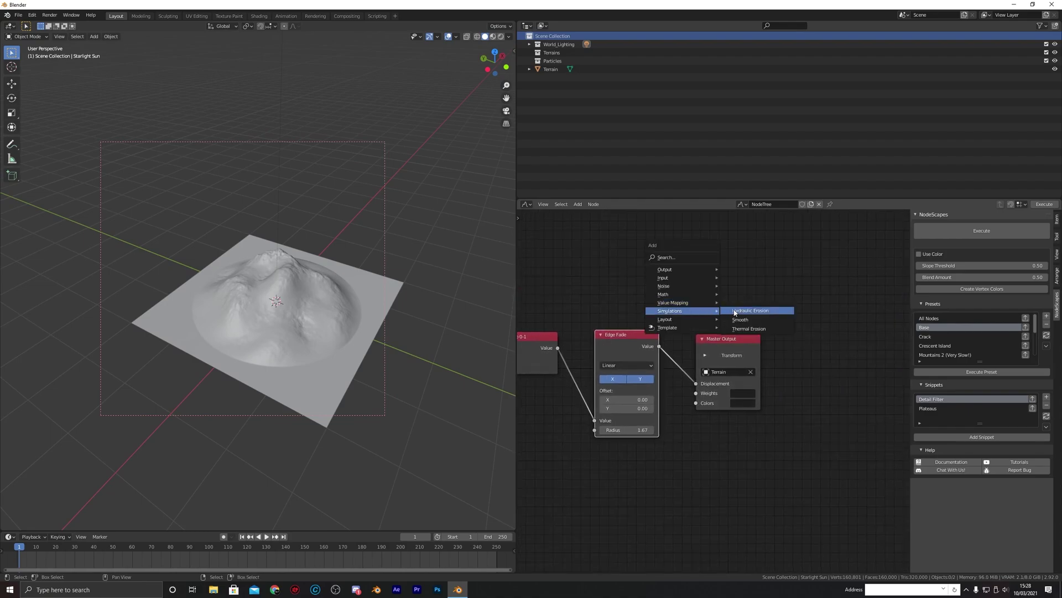
{"action": "left_click", "coordinate": [771, 315]}
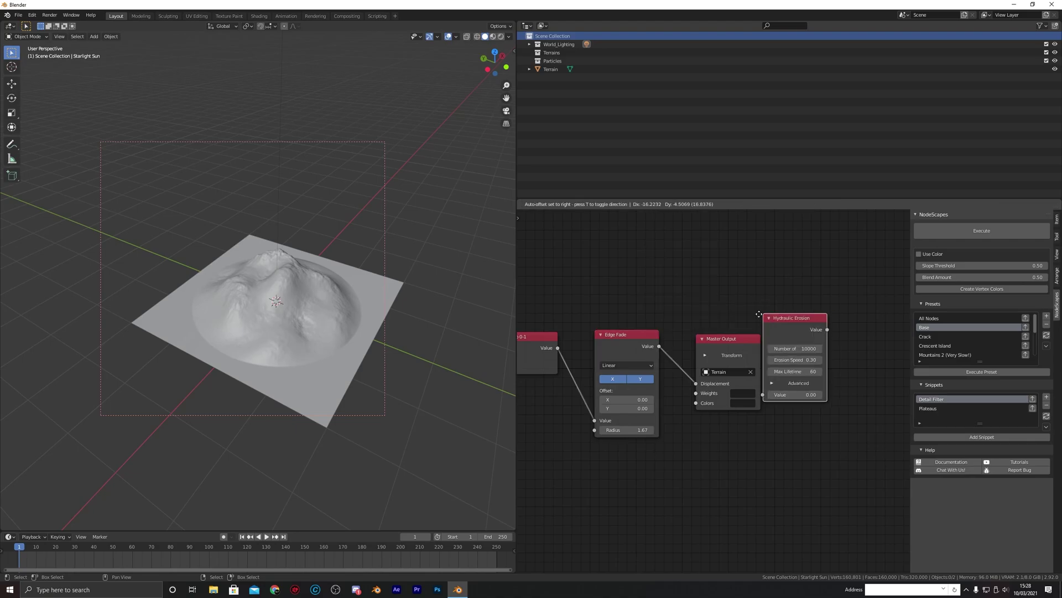
{"action": "scroll", "coordinate": [711, 311], "scroll_direction": "up", "scroll_amount": 6}
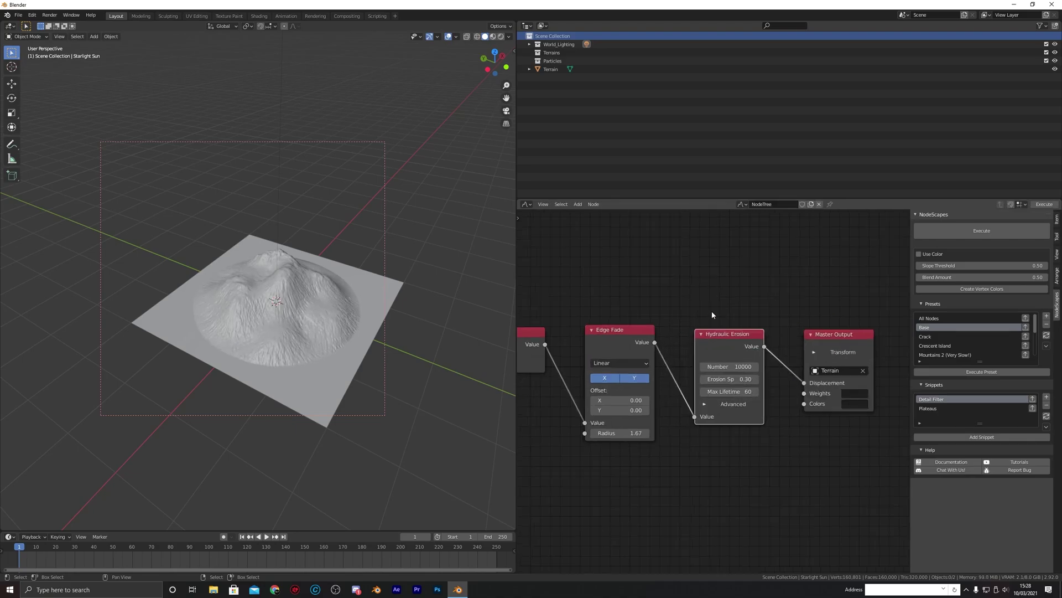
Set the Number value of the Hydraulic Erosion node to 1000000.
{"action": "middle_click_drag", "start_coordinate": [455, 330], "coordinate": [316, 319]}
{"action": "scroll", "coordinate": [418, 326], "scroll_direction": "up", "scroll_amount": 4}
{"action": "scroll", "coordinate": [303, 311], "scroll_direction": "up", "scroll_amount": 2}
{"action": "scroll", "coordinate": [304, 311], "scroll_direction": "down", "scroll_amount": 3}
{"action": "scroll", "coordinate": [316, 319], "scroll_direction": "up", "scroll_amount": 1}
{"action": "left_click", "coordinate": [736, 355]}
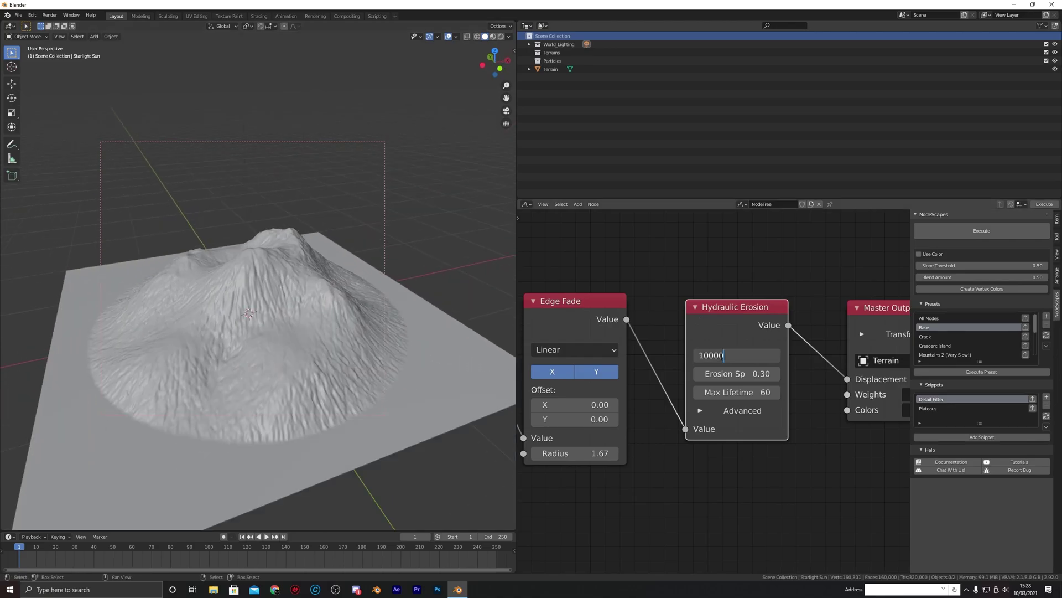
{"action": "left_click_drag", "start_coordinate": [724, 355], "coordinate": [704, 355]}
{"action": "key", "text": "Delete"}
{"action": "key", "text": "End"}
{"action": "type", "text": "000"}
{"action": "key", "text": "Return"}
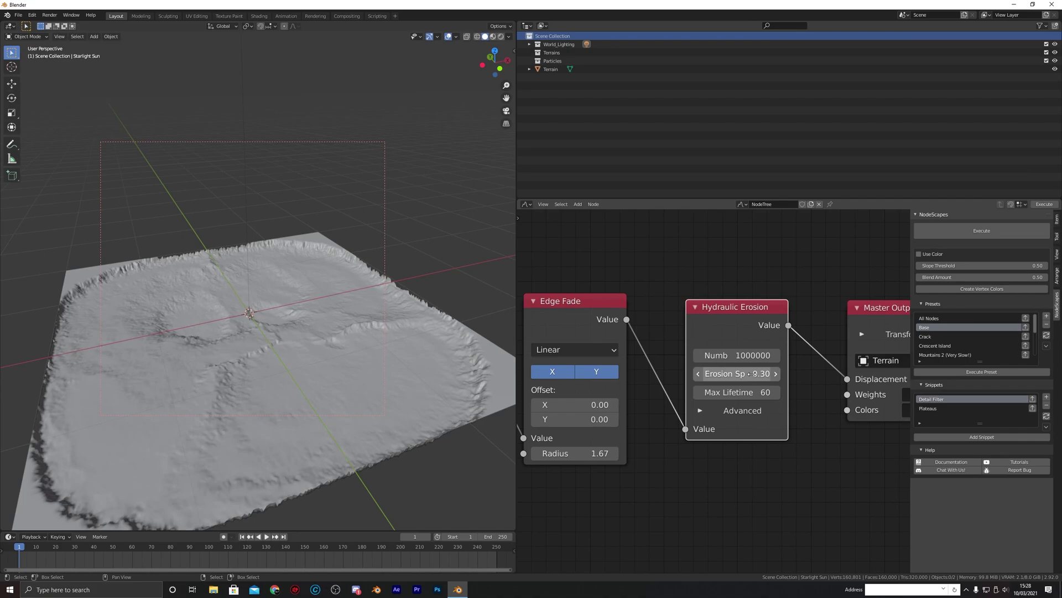
Set the Hydraulic Erosion node's Erosion Speed to 0.05 and its Max Lifetime to 120.
{"action": "left_click", "coordinate": [752, 374]}
{"action": "type", "text": ".05"}
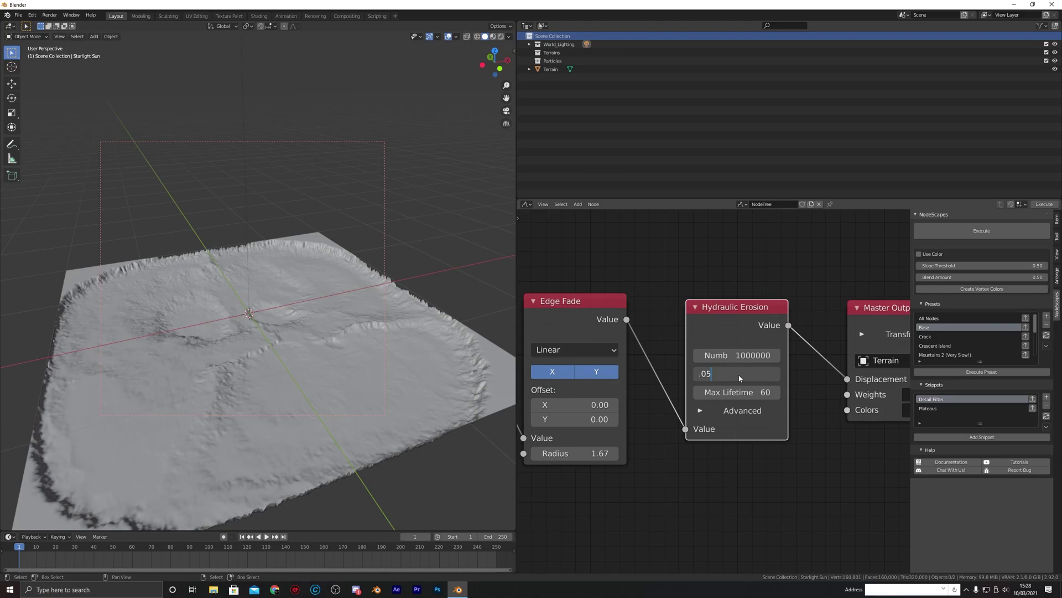
{"action": "key", "text": "Return"}
{"action": "left_click", "coordinate": [731, 392]}
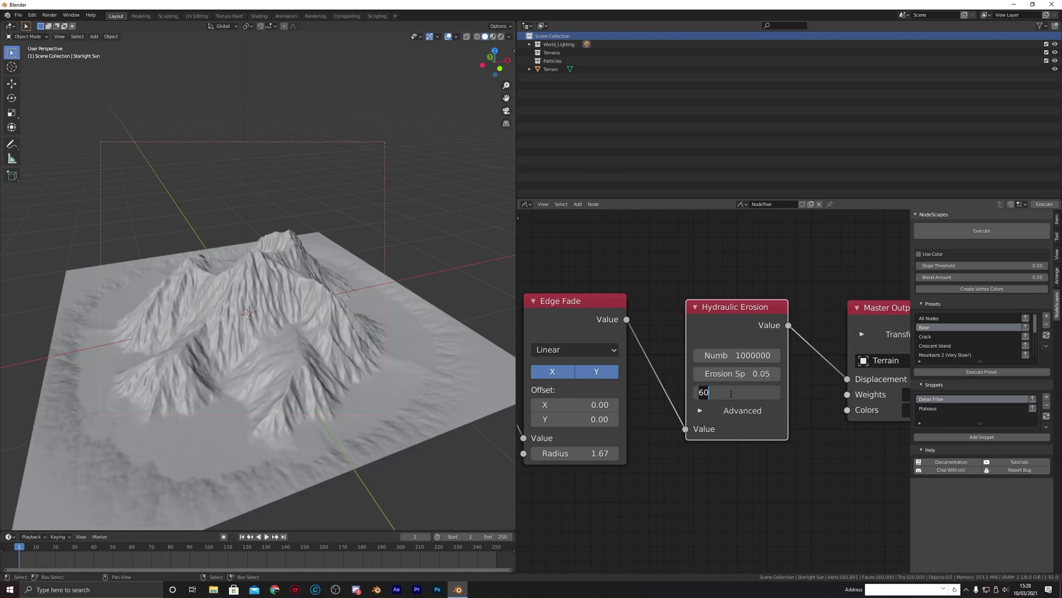
{"action": "type", "text": "120"}
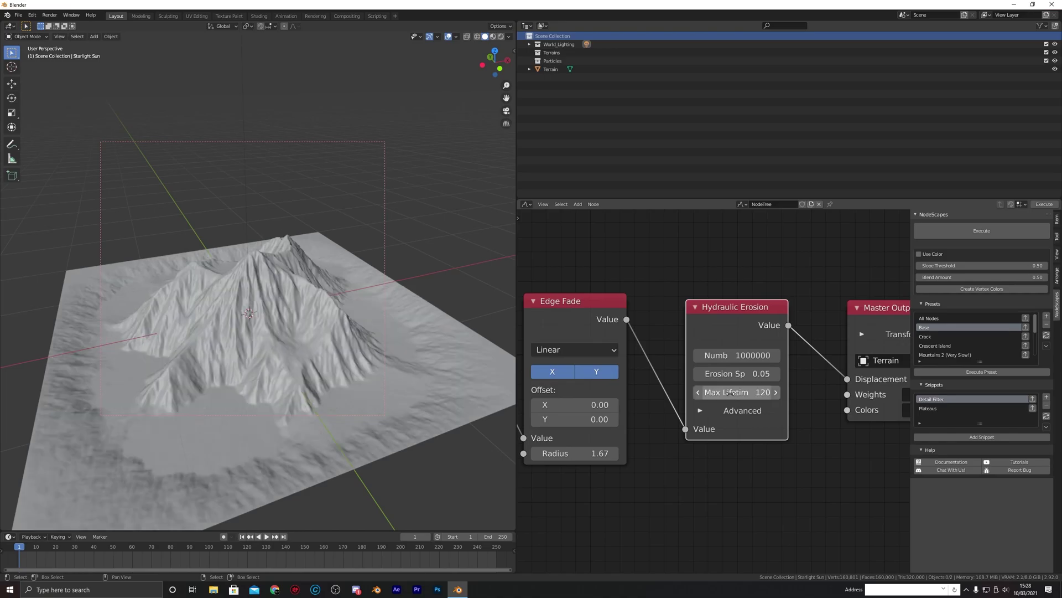
Raise the Object node's SubD Level to 200 for a denser terrain mesh.
{"action": "scroll", "coordinate": [242, 318], "scroll_direction": "down", "scroll_amount": 1}
{"action": "middle_click_drag", "start_coordinate": [241, 318], "coordinate": [312, 290]}
{"action": "scroll", "coordinate": [280, 311], "scroll_direction": "up", "scroll_amount": 4}
{"action": "scroll", "coordinate": [658, 293], "scroll_direction": "down", "scroll_amount": 3}
{"action": "middle_click_drag", "start_coordinate": [659, 294], "coordinate": [784, 261]}
{"action": "left_click", "coordinate": [652, 392]}
{"action": "type", "text": "200"}
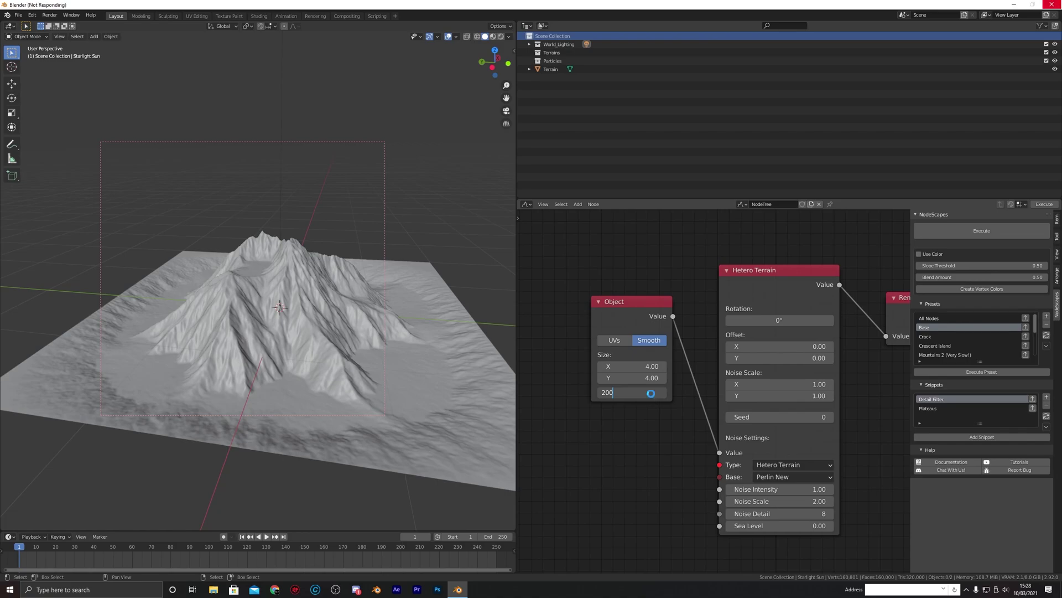
Increase the Hydraulic Erosion node's Number value to 2000000.
{"action": "middle_click_drag", "start_coordinate": [380, 316], "coordinate": [483, 317]}
{"action": "middle_click_drag", "start_coordinate": [862, 297], "coordinate": [520, 315]}
{"action": "scroll", "coordinate": [766, 295], "scroll_direction": "up", "scroll_amount": 2}
{"action": "middle_click_drag", "start_coordinate": [794, 297], "coordinate": [656, 310]}
{"action": "left_click", "coordinate": [660, 336]}
{"action": "key", "text": "Home"}
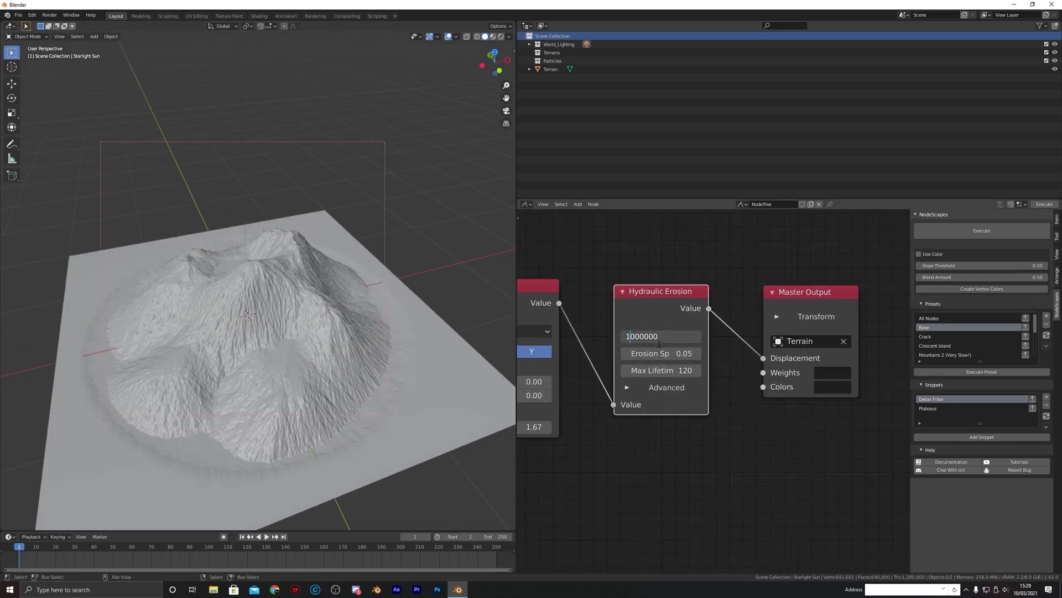
{"action": "key", "text": "Delete"}
{"action": "type", "text": "2"}
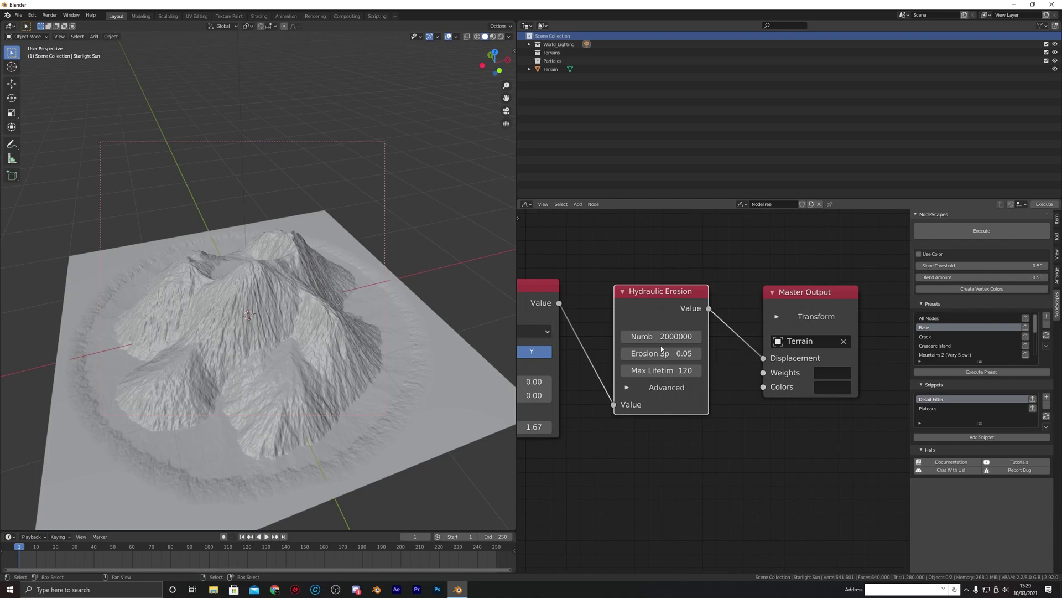
Set the Hydraulic Erosion node's Erosion Speed to 0.15.
{"action": "left_click", "coordinate": [660, 353]}
{"action": "type", "text": "0.15"}
{"action": "mouse_move", "coordinate": [332, 307]}
{"action": "middle_mouse_down"}
{"action": "mouse_move", "coordinate": [388, 306]}
{"action": "mouse_move", "coordinate": [296, 308]}
{"action": "mouse_move", "coordinate": [334, 301]}
{"action": "middle_mouse_up"}
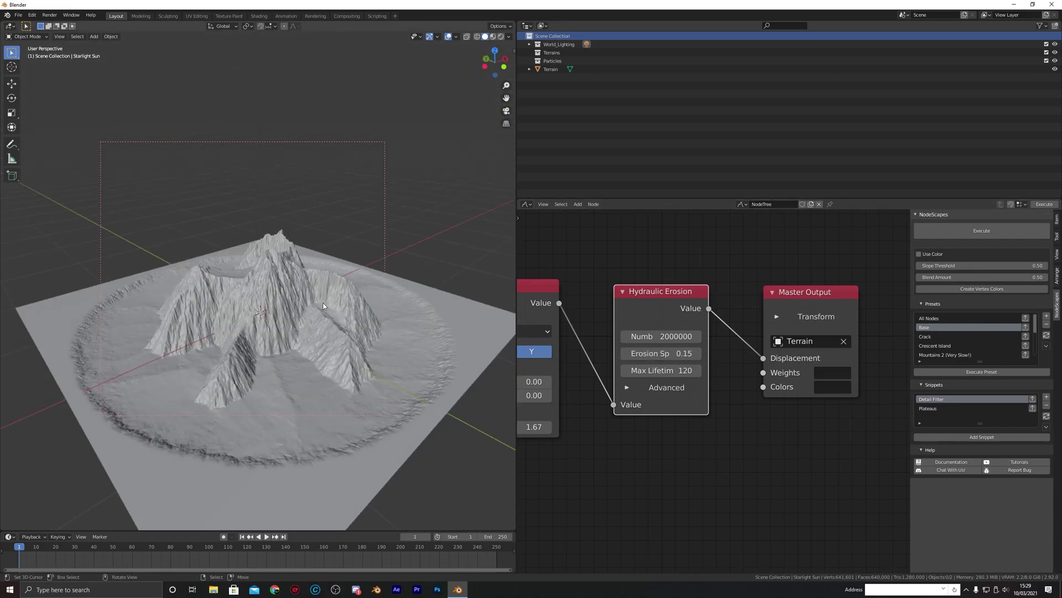
Reduce the Hydraulic Erosion node's Erosion Speed to 0.12.
{"action": "left_click", "coordinate": [655, 353]}
{"action": "key", "text": "BackSpace"}
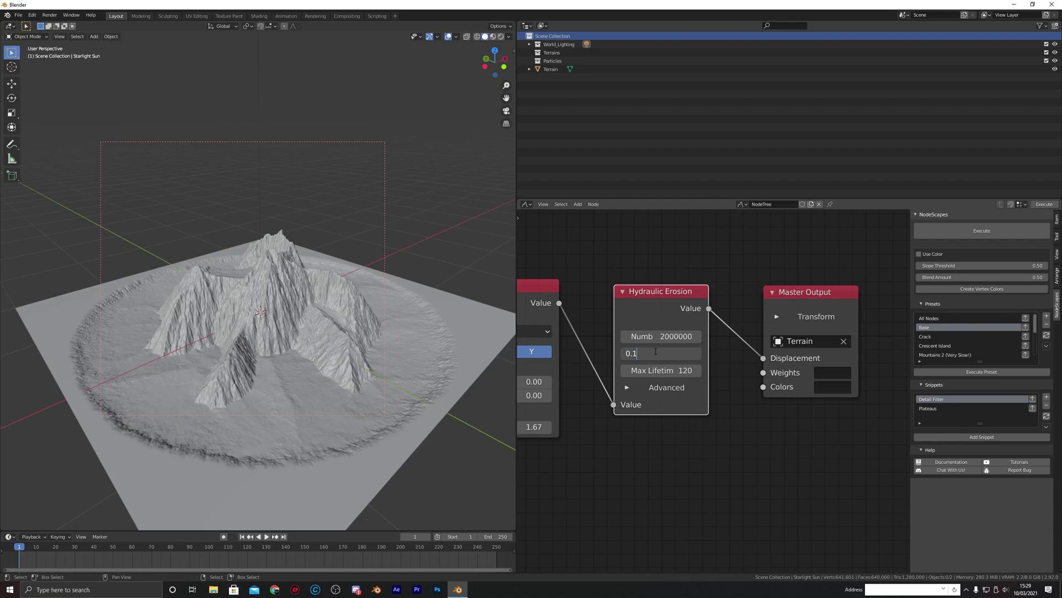
{"action": "type", "text": "15"}
{"action": "middle_click_drag", "start_coordinate": [346, 313], "coordinate": [268, 297]}
{"action": "scroll", "coordinate": [335, 290], "scroll_direction": "down", "scroll_amount": 2}
Change the Edge Fade node's falloff type to Ease More.
{"action": "middle_click_drag", "start_coordinate": [600, 300], "coordinate": [755, 291]}
{"action": "left_click", "coordinate": [679, 321]}
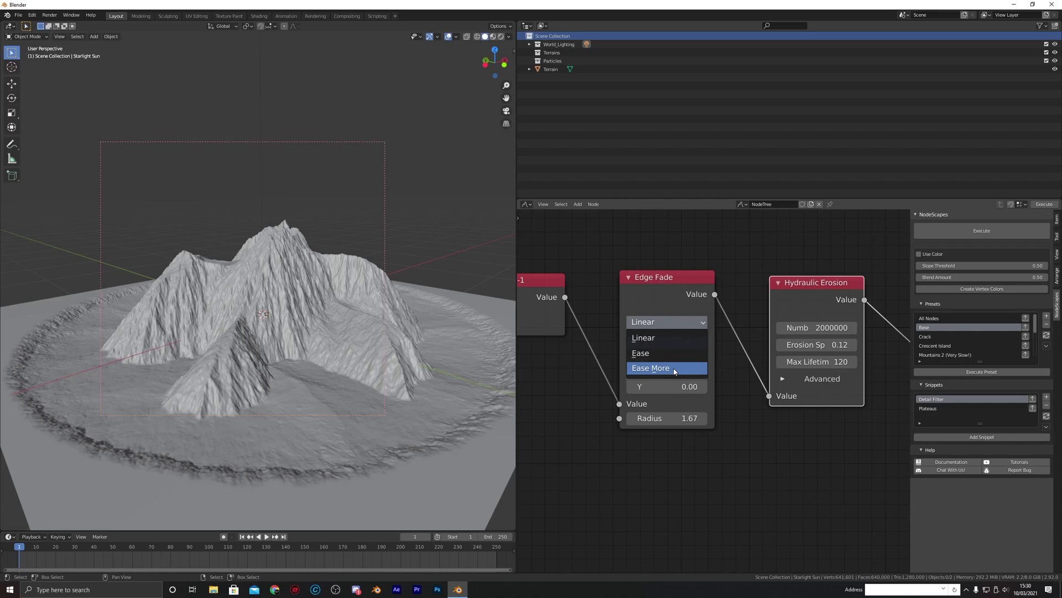
{"action": "left_click", "coordinate": [675, 369]}
{"action": "scroll", "coordinate": [241, 443], "scroll_direction": "down", "scroll_amount": 3}
{"action": "middle_click_drag", "start_coordinate": [239, 277], "coordinate": [266, 314]}
{"action": "scroll", "coordinate": [277, 313], "scroll_direction": "down", "scroll_amount": 5}
{"action": "middle_click_drag", "start_coordinate": [360, 325], "coordinate": [315, 313]}
{"action": "scroll", "coordinate": [291, 315], "scroll_direction": "down", "scroll_amount": 2}
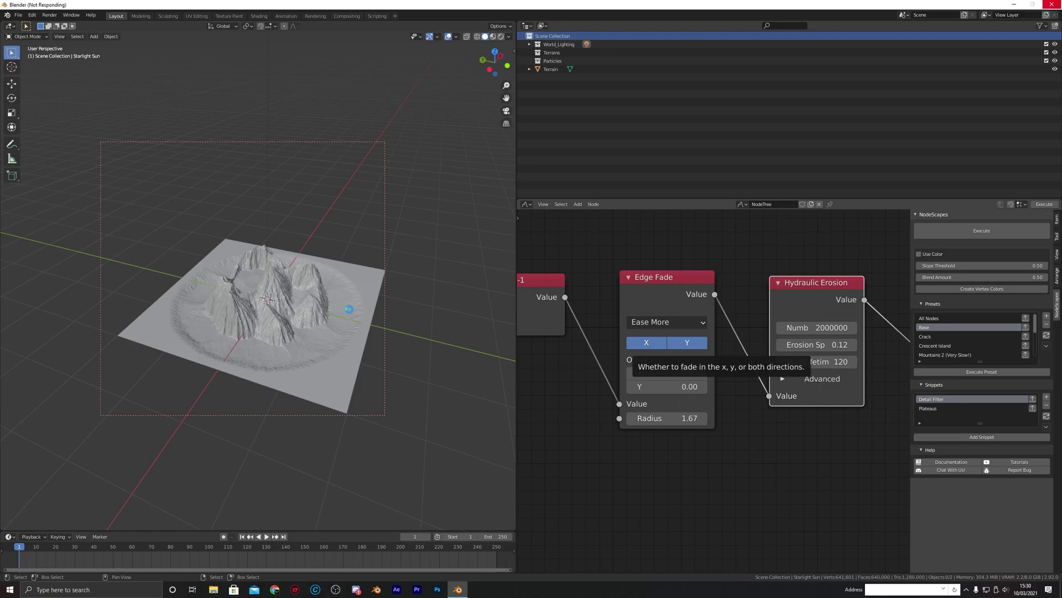
Turn off the Edge Fade node's X direction so the terrain fades along Y only.
{"action": "middle_click_drag", "start_coordinate": [270, 280], "coordinate": [317, 312]}
{"action": "scroll", "coordinate": [300, 294], "scroll_direction": "up", "scroll_amount": 4}
{"action": "scroll", "coordinate": [769, 320], "scroll_direction": "down", "scroll_amount": 1}
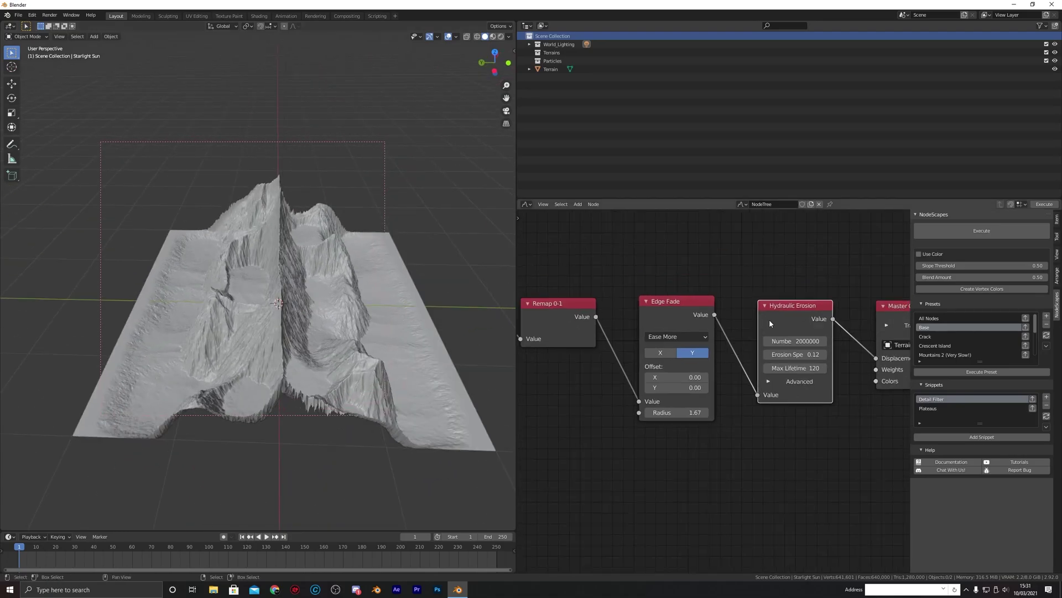
Mute the Hydraulic Erosion node so the terrain shows without erosion.
{"action": "scroll", "coordinate": [719, 303], "scroll_direction": "down", "scroll_amount": 2}
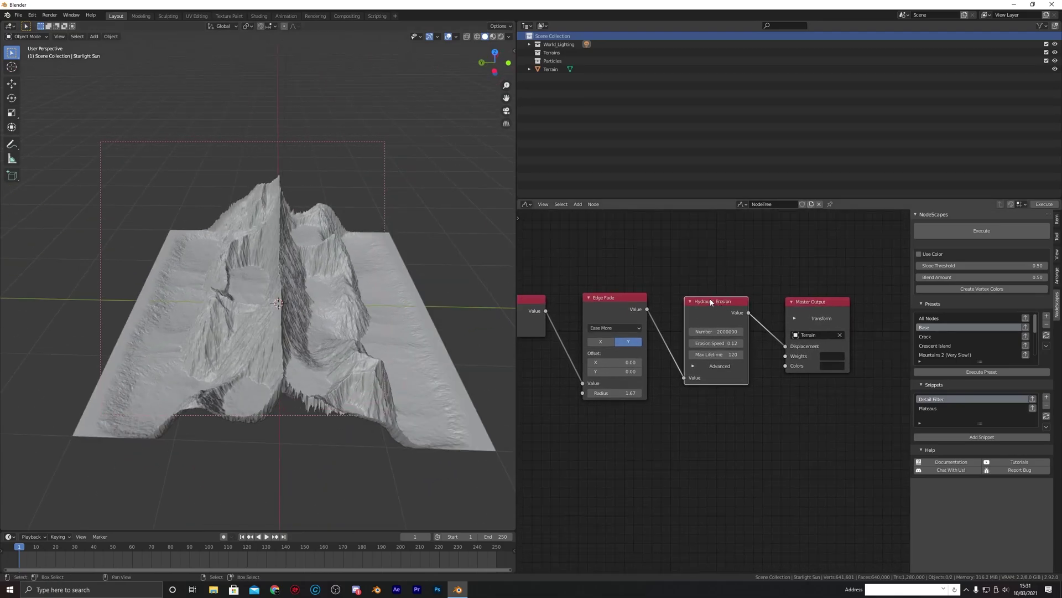
{"action": "key", "text": "m"}
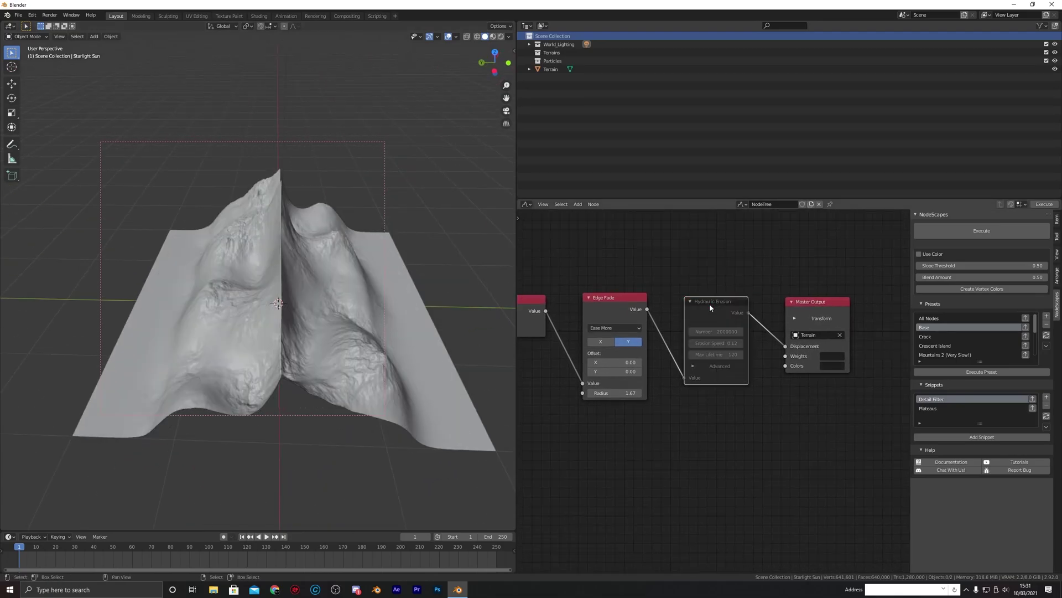
Change the Edge Fade node's falloff type to Ease and set its Y offset to 0.72.
{"action": "middle_click_drag", "start_coordinate": [652, 280], "coordinate": [764, 285]}
{"action": "scroll", "coordinate": [726, 279], "scroll_direction": "down", "scroll_amount": 3}
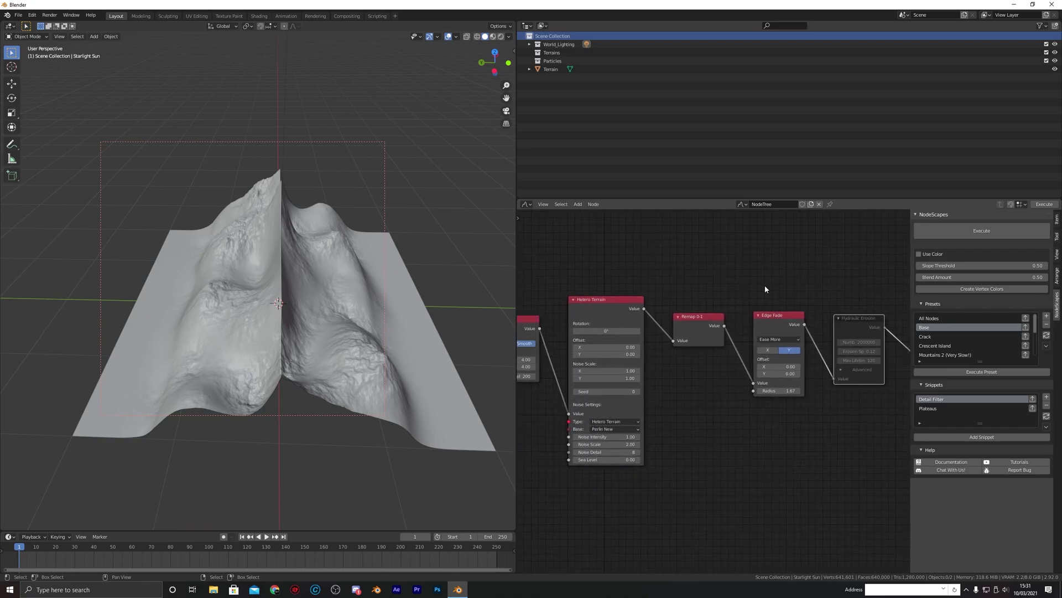
{"action": "mouse_move", "coordinate": [315, 265]}
{"action": "middle_mouse_down"}
{"action": "mouse_move", "coordinate": [373, 269]}
{"action": "mouse_move", "coordinate": [303, 268]}
{"action": "middle_mouse_up"}
{"action": "scroll", "coordinate": [730, 351], "scroll_direction": "up", "scroll_amount": 5}
{"action": "middle_click_drag", "start_coordinate": [753, 352], "coordinate": [652, 360]}
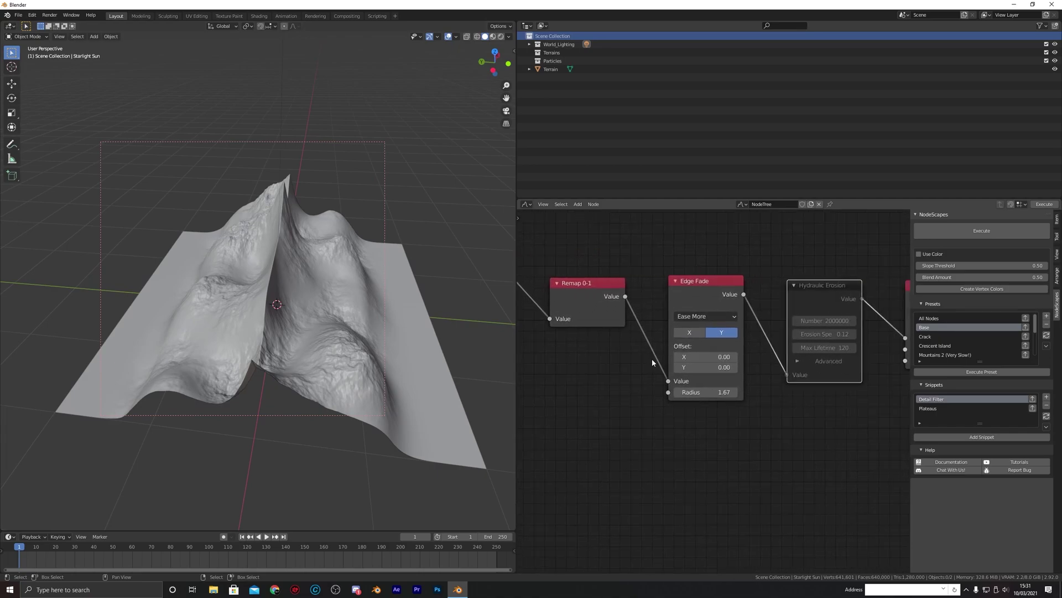
{"action": "scroll", "coordinate": [677, 329], "scroll_direction": "up", "scroll_amount": 4}
{"action": "left_click", "coordinate": [705, 289]}
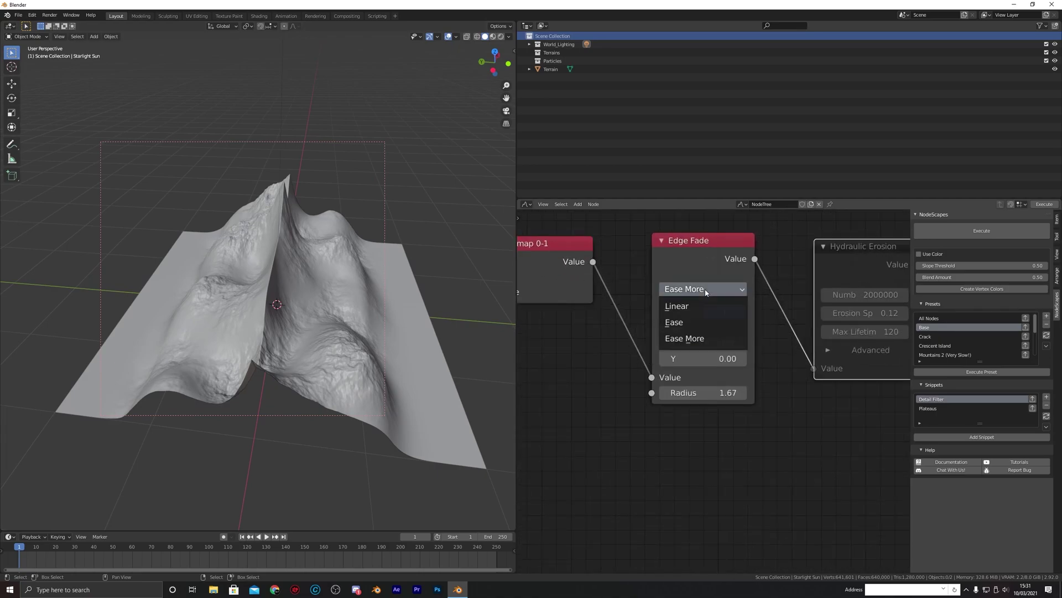
{"action": "left_click", "coordinate": [698, 323]}
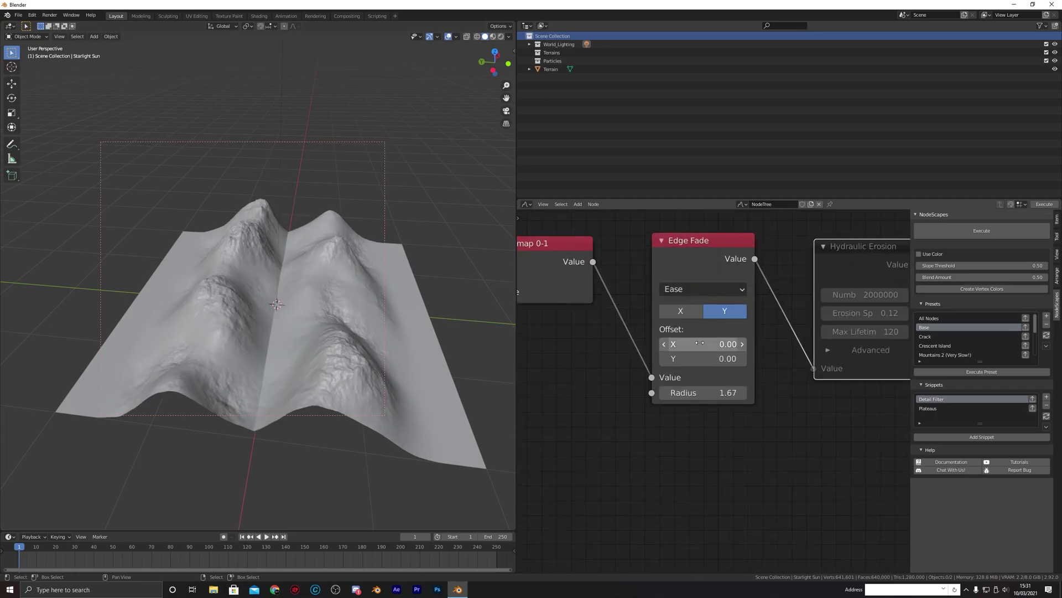
{"action": "mouse_move", "coordinate": [707, 343]}
{"action": "left_mouse_down"}
{"action": "mouse_move", "coordinate": [745, 343]}
{"action": "mouse_move", "coordinate": [703, 359]}
{"action": "mouse_move", "coordinate": [716, 358]}
{"action": "left_mouse_up"}
{"action": "key", "text": "BackSpace"}
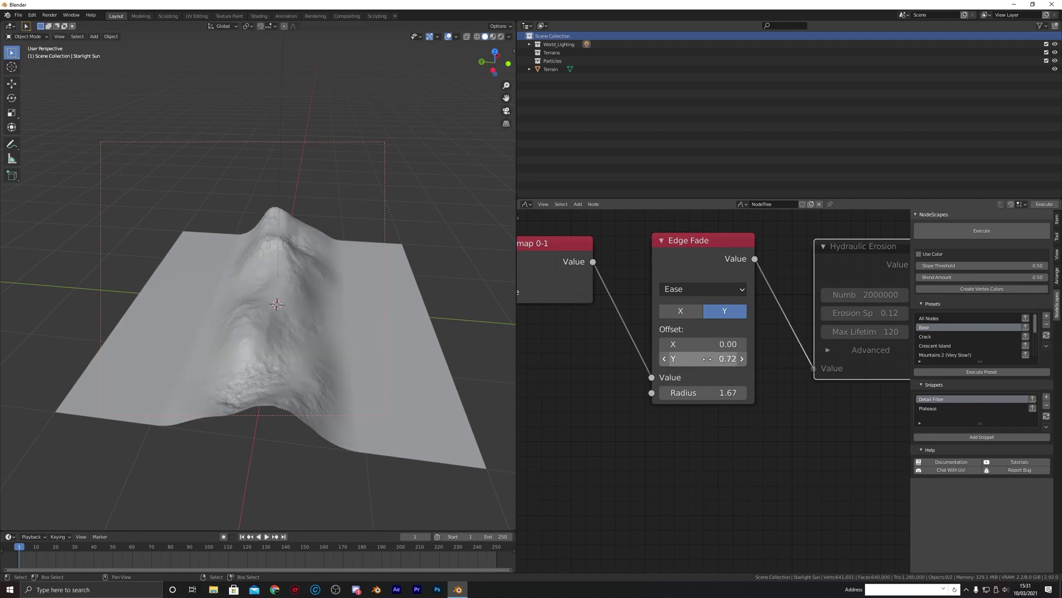
Duplicate the Edge Fade node and insert the copy between the original Edge Fade and the Hydraulic Erosion node.
{"action": "scroll", "coordinate": [582, 272], "scroll_direction": "down", "scroll_amount": 1}
{"action": "middle_click_drag", "start_coordinate": [581, 270], "coordinate": [669, 311]}
{"action": "scroll", "coordinate": [725, 314], "scroll_direction": "down", "scroll_amount": 1}
{"action": "middle_click_drag", "start_coordinate": [783, 318], "coordinate": [630, 311]}
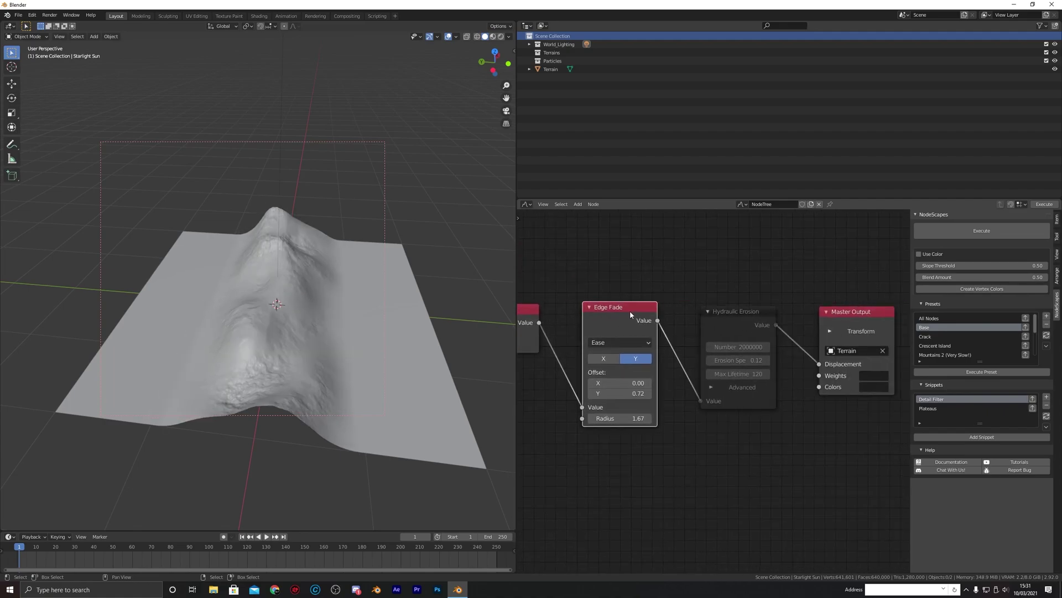
{"action": "key", "text": "shift+d"}
{"action": "left_click", "coordinate": [713, 315]}
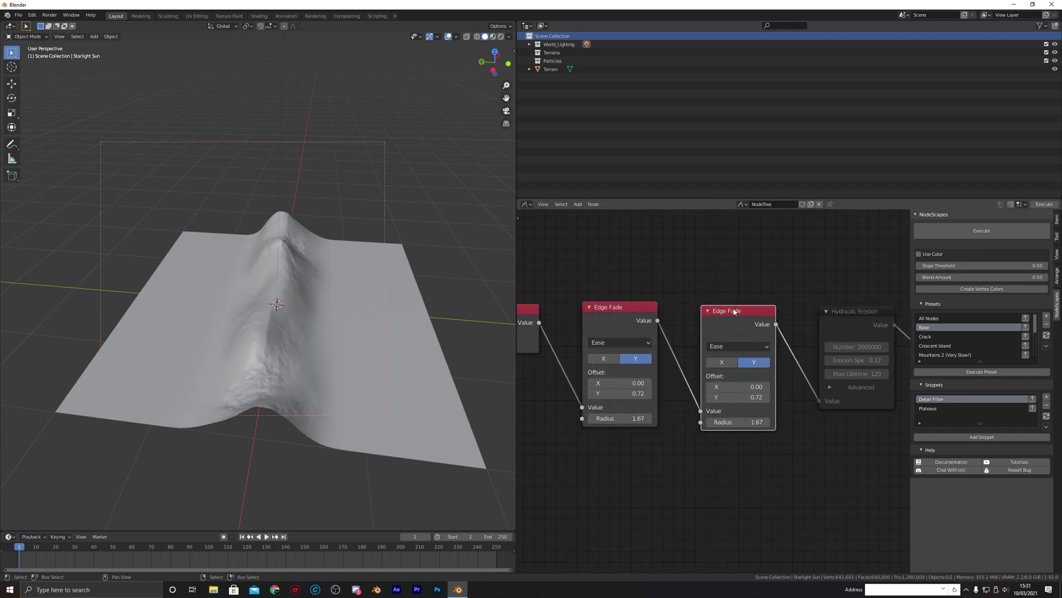
Set the duplicated Edge Fade node to fade along X only.
{"action": "scroll", "coordinate": [713, 314], "scroll_direction": "up", "scroll_amount": 2}
{"action": "left_click", "coordinate": [692, 356]}
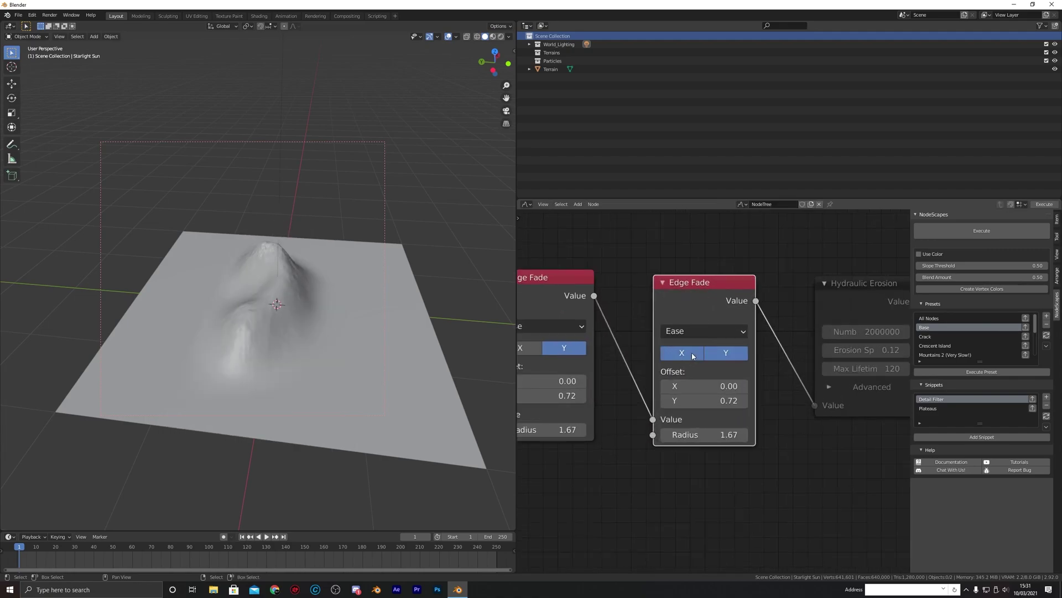
{"action": "left_click", "coordinate": [717, 354]}
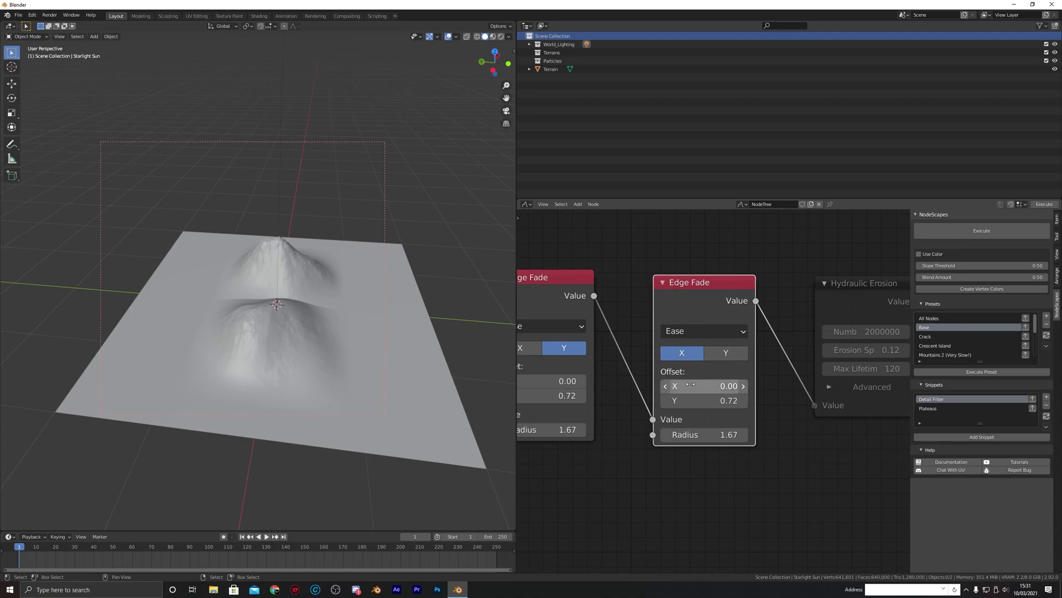
Change the second Edge Fade node's falloff type to Linear and set its X offset to -0.33.
{"action": "left_click", "coordinate": [699, 332]}
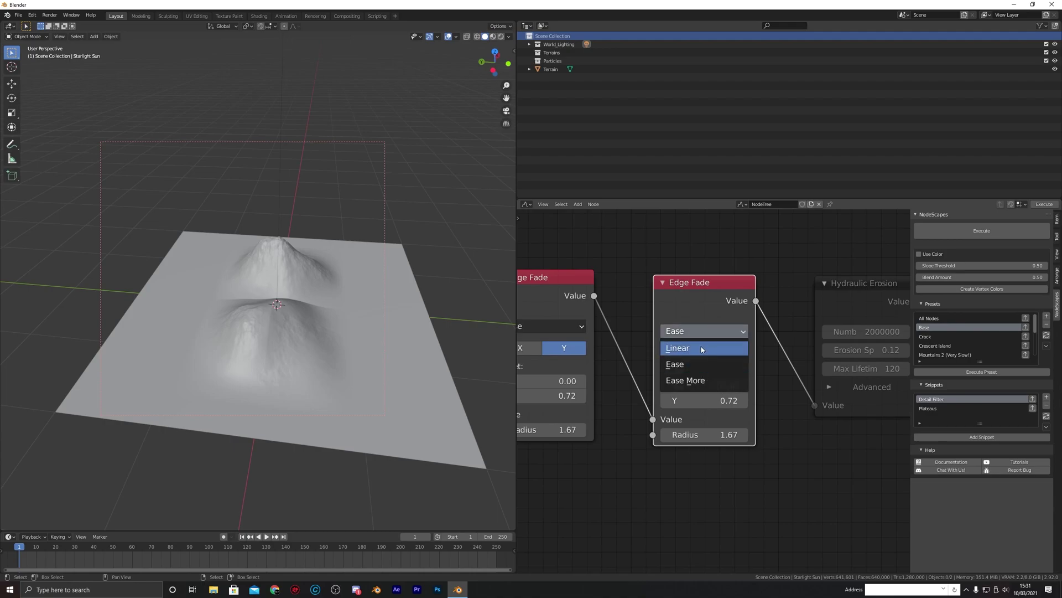
{"action": "left_click", "coordinate": [706, 354]}
{"action": "middle_click_drag", "start_coordinate": [299, 310], "coordinate": [362, 315]}
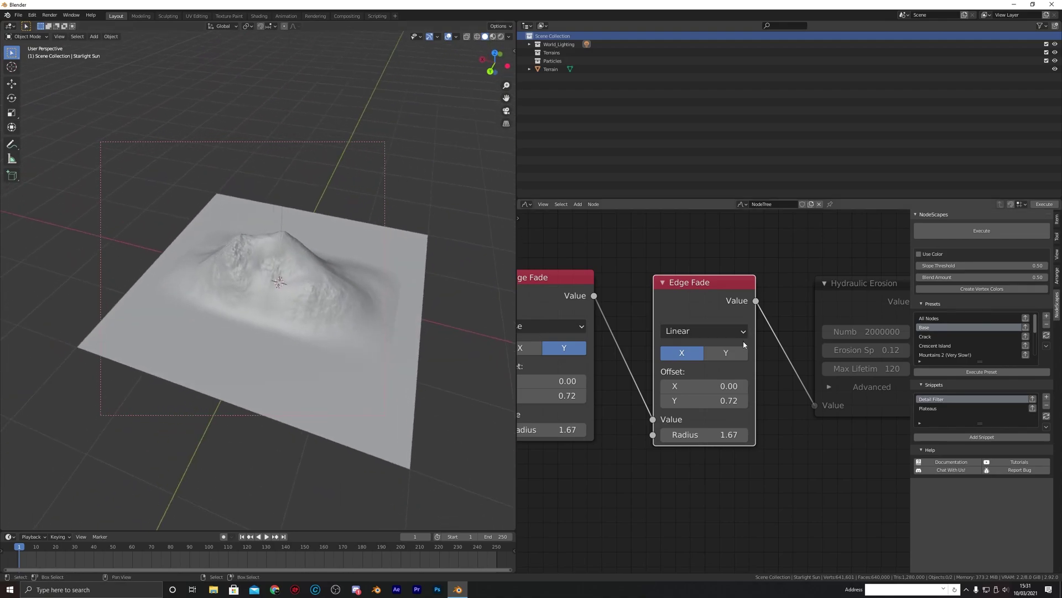
{"action": "left_click_drag", "start_coordinate": [702, 385], "coordinate": [664, 385]}
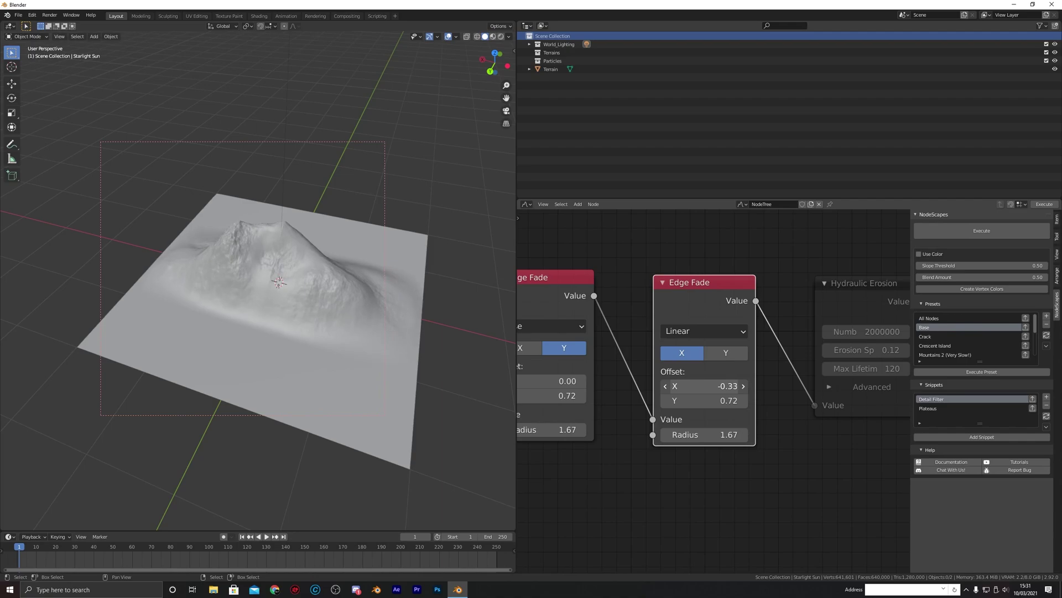
Set the Hetero Terrain node's noise scale to 2 in both X and Y.
{"action": "scroll", "coordinate": [615, 360], "scroll_direction": "down", "scroll_amount": 2}
{"action": "middle_click_drag", "start_coordinate": [615, 354], "coordinate": [700, 341]}
{"action": "left_click", "coordinate": [754, 387]}
{"action": "type", "text": "2"}
{"action": "key", "text": "Tab"}
{"action": "type", "text": "2"}
{"action": "key", "text": "Return"}
Re-enable the muted Hydraulic Erosion node and examine the eroded mountain ridge.
{"action": "middle_click_drag", "start_coordinate": [420, 287], "coordinate": [205, 268]}
{"action": "scroll", "coordinate": [277, 277], "scroll_direction": "down", "scroll_amount": 2}
{"action": "scroll", "coordinate": [830, 298], "scroll_direction": "down", "scroll_amount": 3}
{"action": "middle_click_drag", "start_coordinate": [841, 301], "coordinate": [520, 324]}
{"action": "middle_click_drag", "start_coordinate": [794, 317], "coordinate": [704, 321]}
{"action": "left_click", "coordinate": [704, 322]}
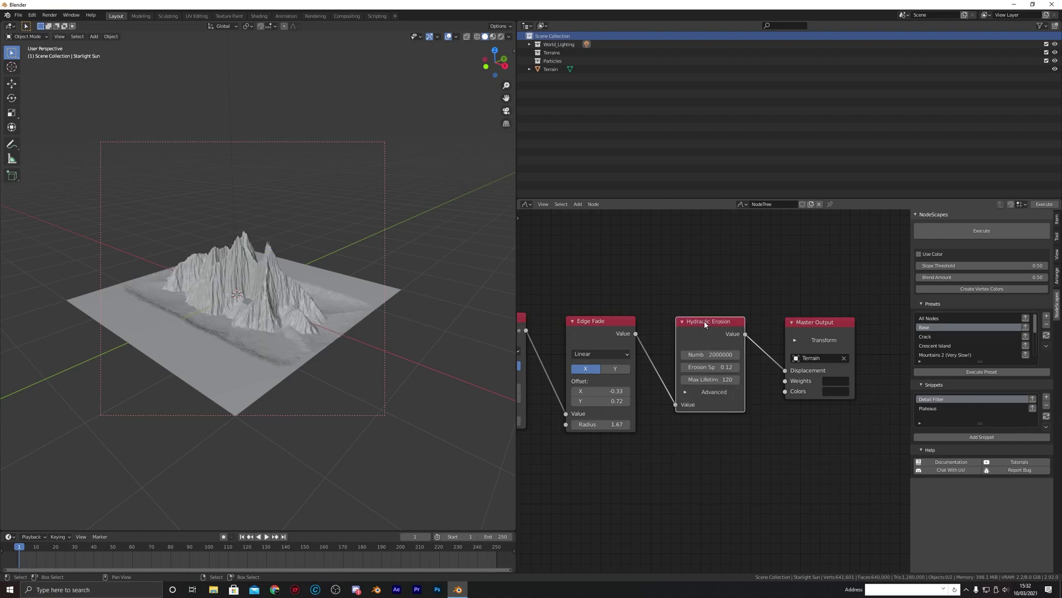
{"action": "middle_click_drag", "start_coordinate": [383, 270], "coordinate": [213, 310]}
{"action": "scroll", "coordinate": [239, 288], "scroll_direction": "up", "scroll_amount": 3}
{"action": "scroll", "coordinate": [235, 317], "scroll_direction": "down", "scroll_amount": 3}
{"action": "scroll", "coordinate": [213, 310], "scroll_direction": "down", "scroll_amount": 4}
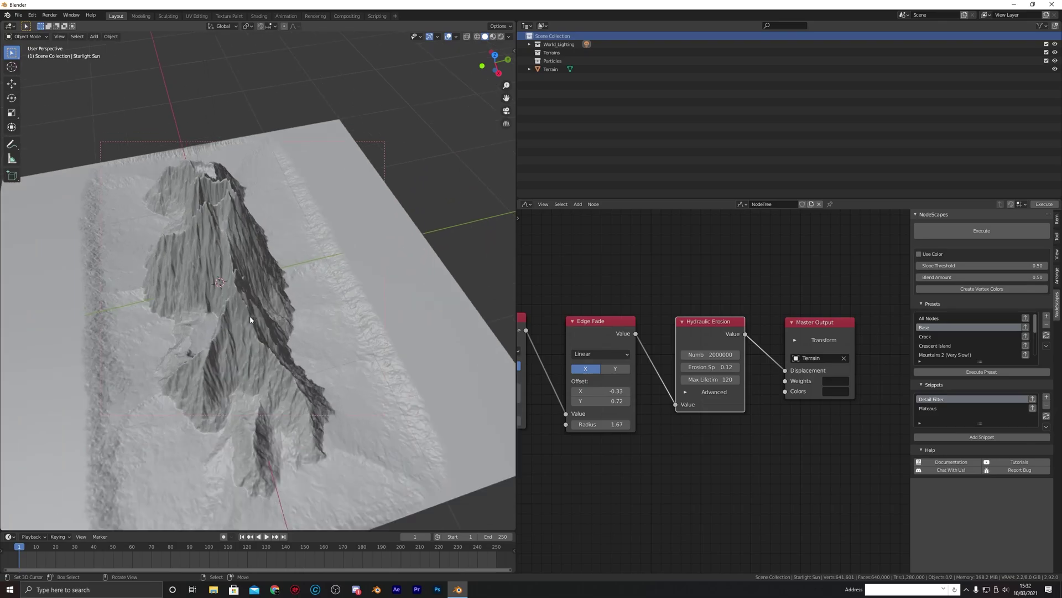